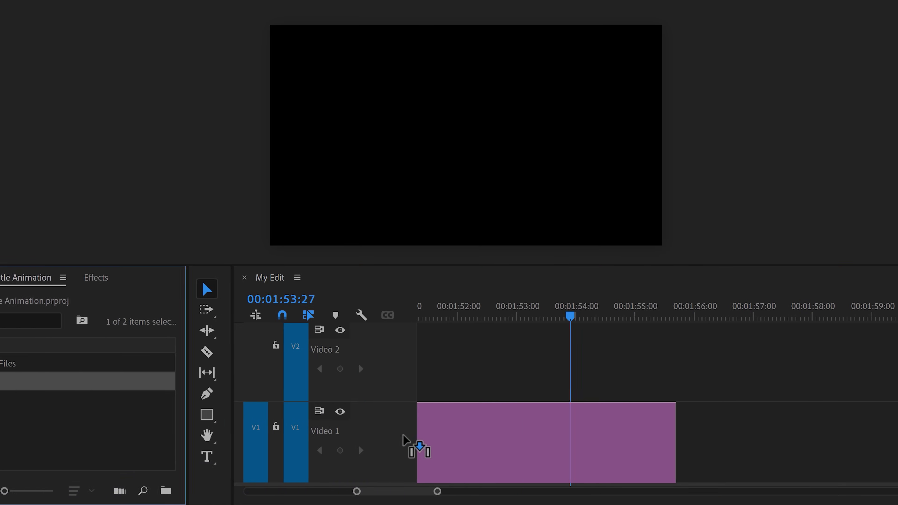
Place the Pr logo clip on Video 1 in My Edit, ahead of the pink clip.
left_click_drag(403, 439, 523, 428)
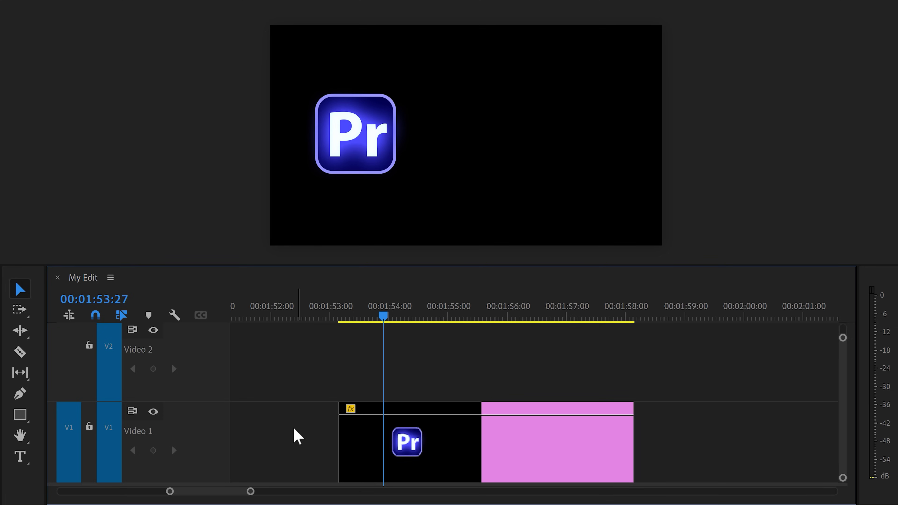
Create a text title reading 'Premiere' beside the logo in the program monitor.
left_click(22, 456)
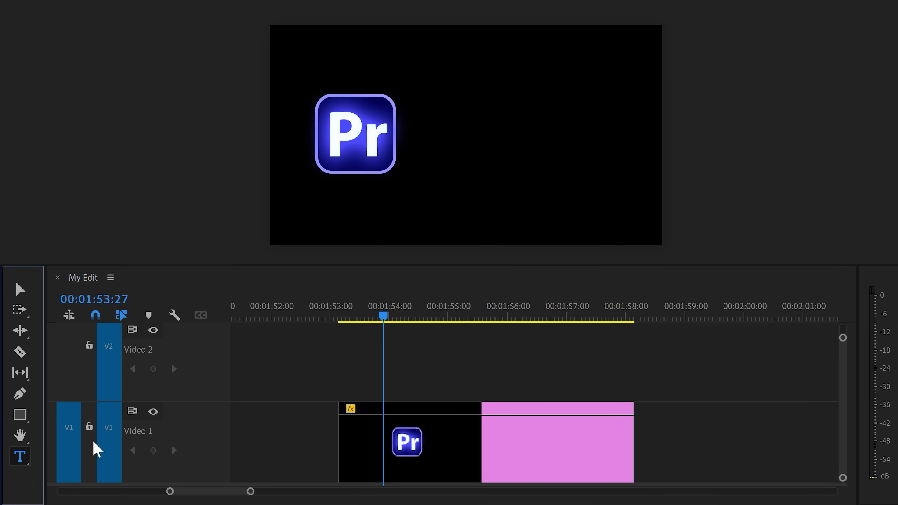
left_click(411, 132)
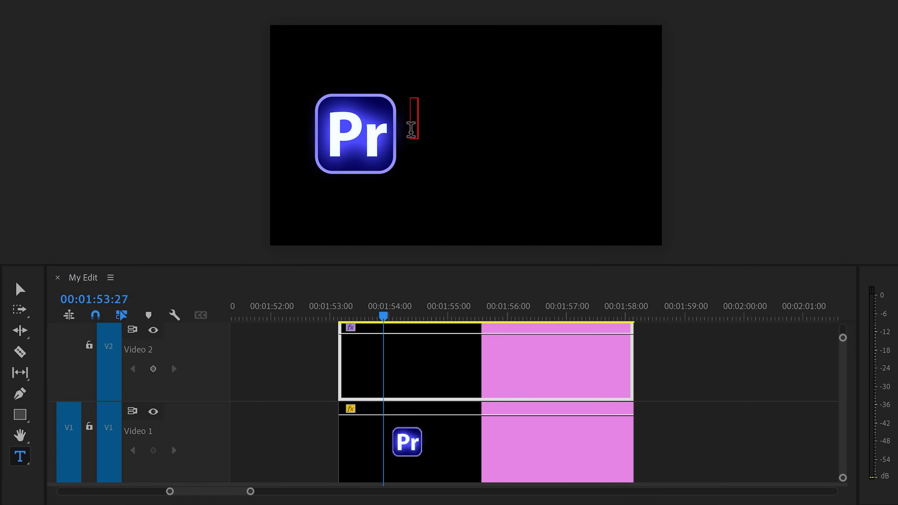
type("Premiere")
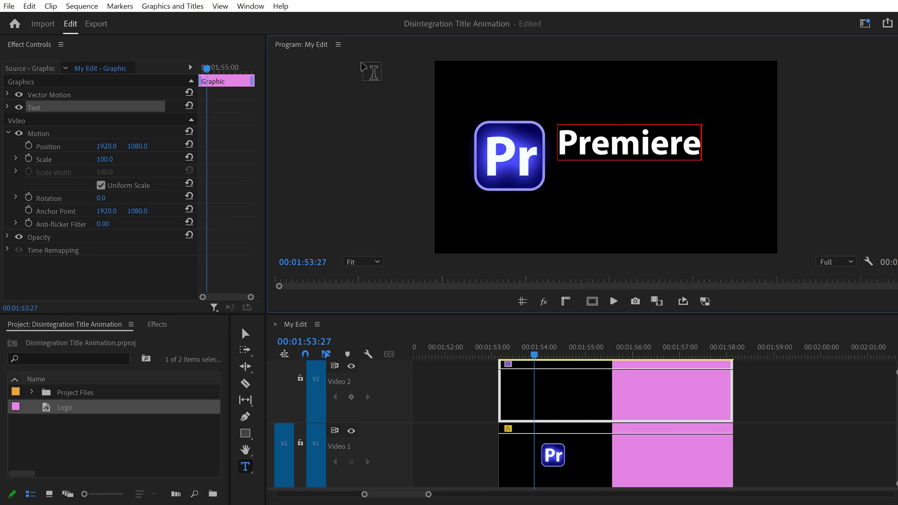
In Essential Graphics, scale the Premiere text to 161% and move it over the logo.
left_click(250, 6)
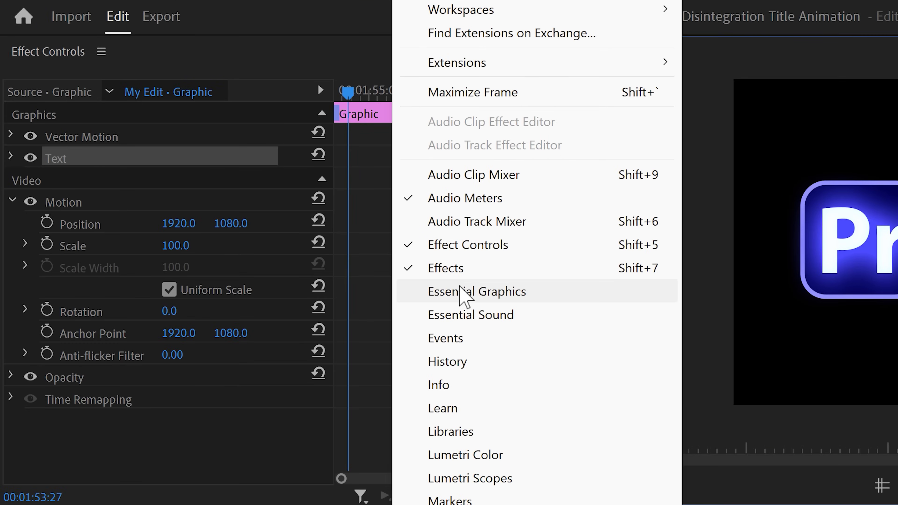
left_click(459, 291)
left_click(119, 124)
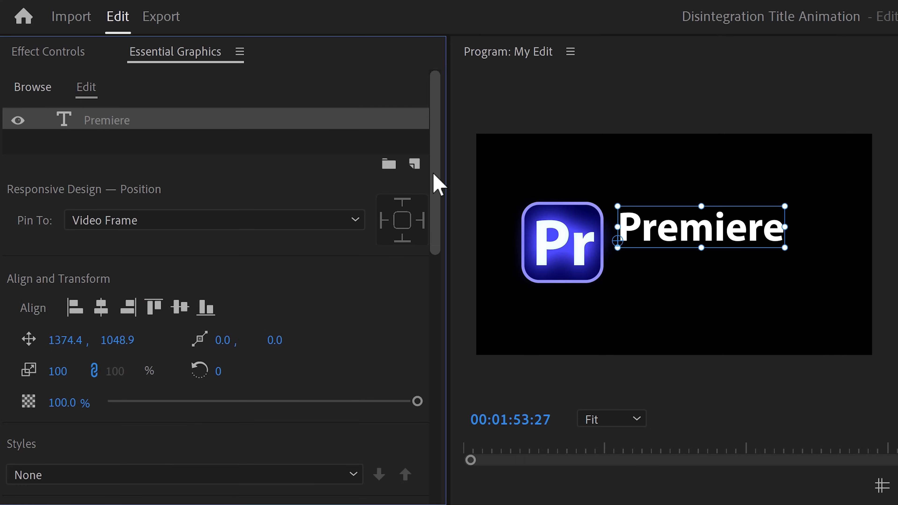
left_click_drag(438, 180, 427, 261)
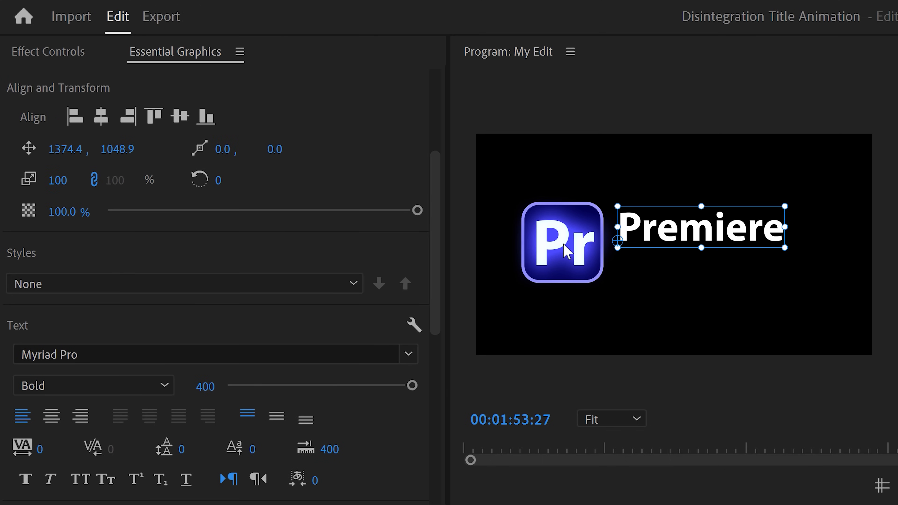
left_click_drag(666, 229, 637, 274)
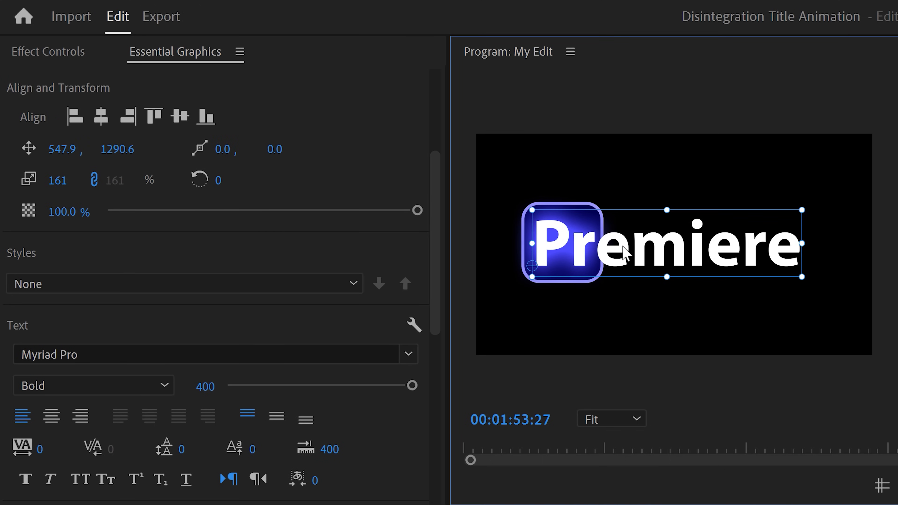
left_click(626, 176)
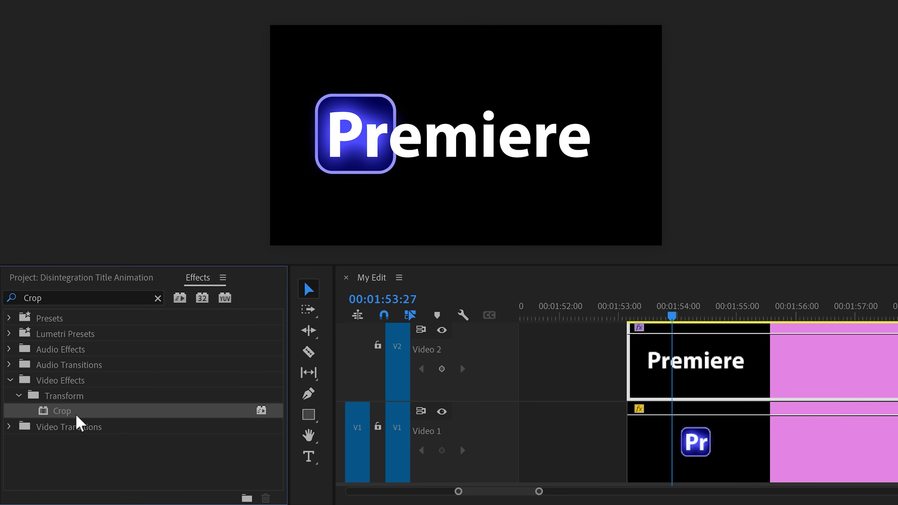
Add a Crop effect to the title clip and crop 69.6% from the right, leaving 'Pr'.
left_click_drag(76, 416, 614, 370)
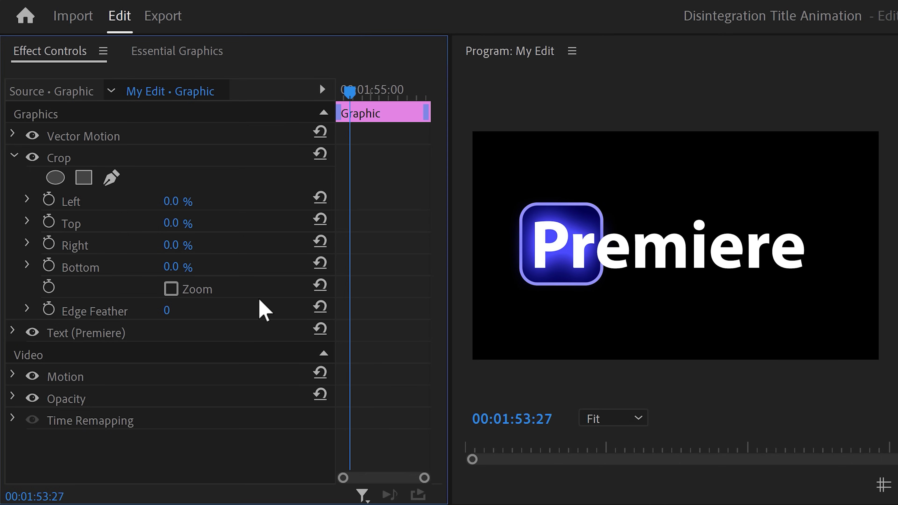
left_click(75, 159)
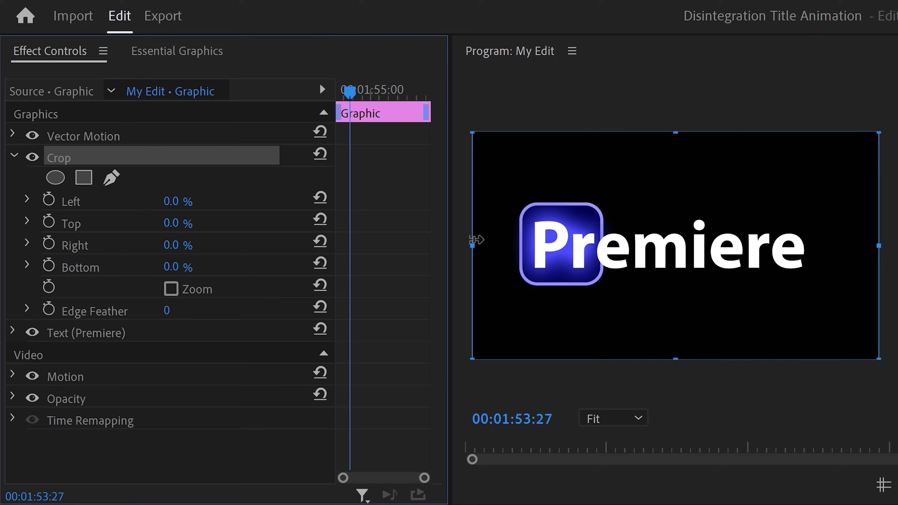
left_click_drag(878, 247, 594, 280)
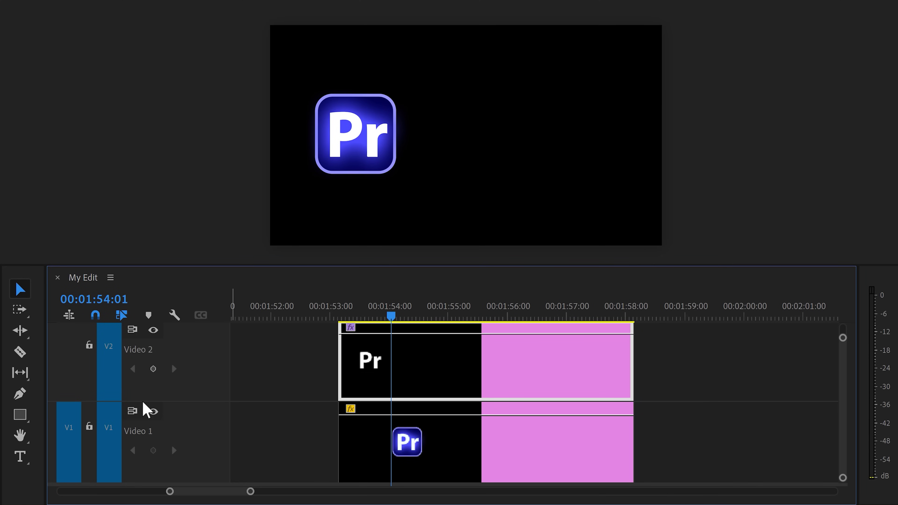
Draw a square beside the logo and rename the shape layer 'Outline Logo'.
left_click(21, 416)
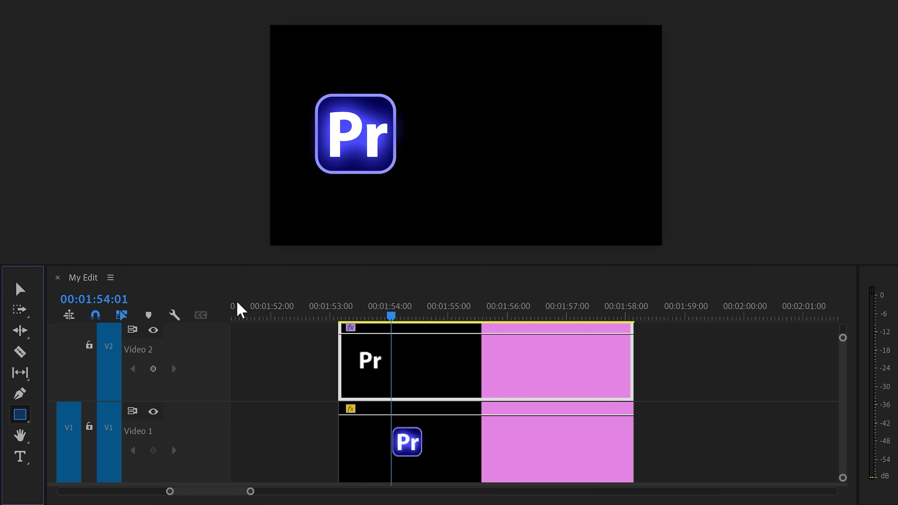
mouse_move(429, 96)
left_mouse_down()
mouse_move(523, 144)
mouse_move(508, 154)
left_mouse_up()
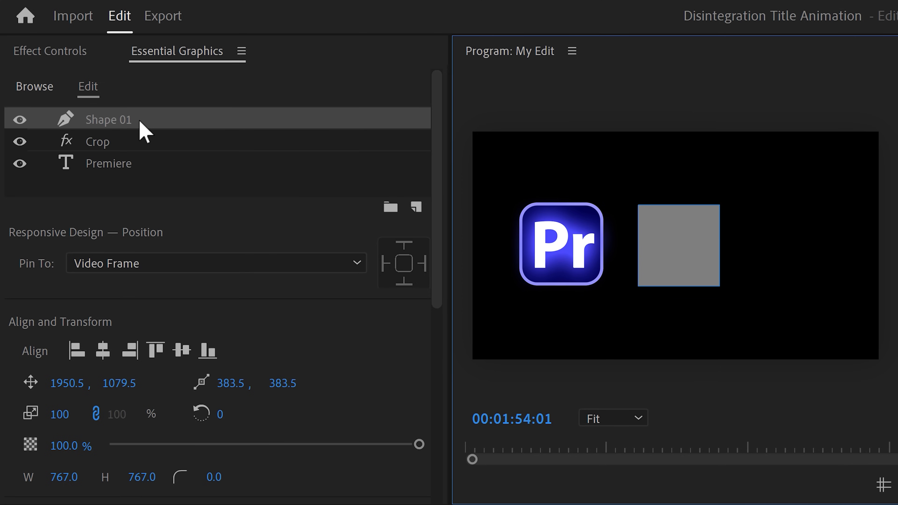
double_click(131, 123)
type("Outl")
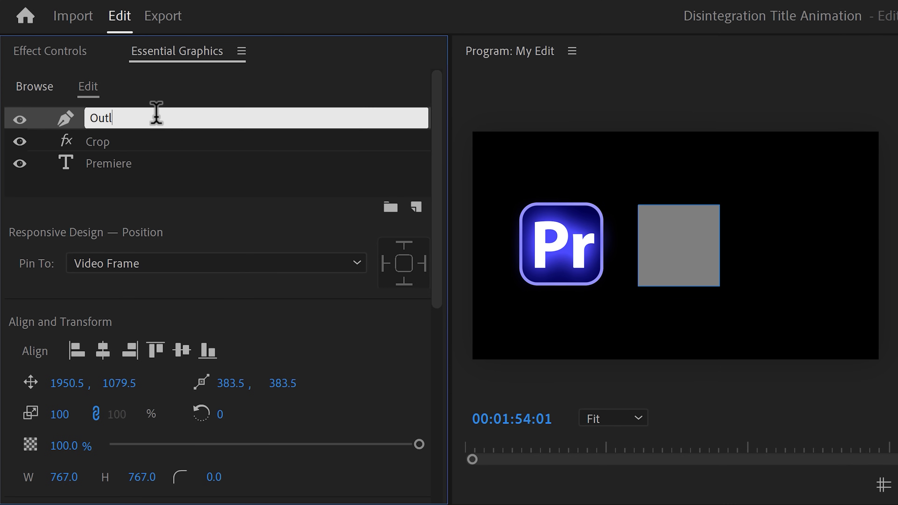
type("ine Logo")
key("Return")
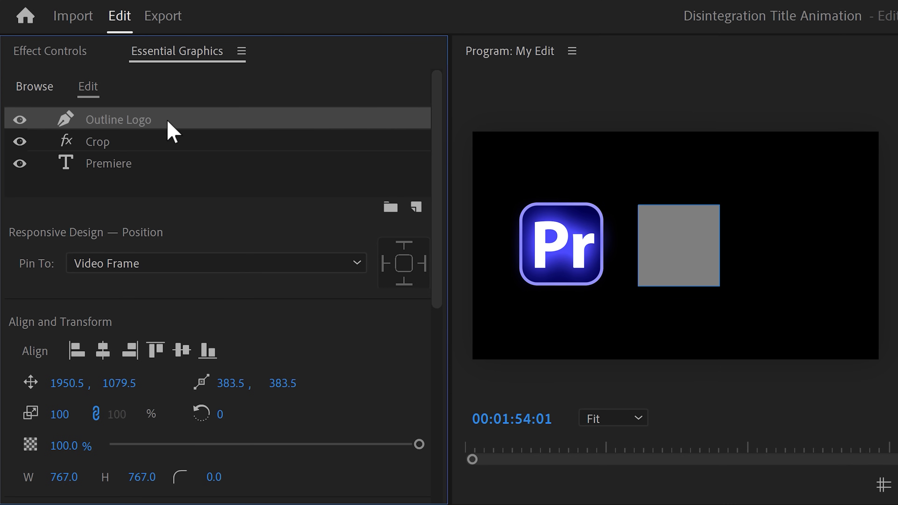
Remove the square's fill and give it a 27.7 white stroke framing the logo.
left_click_drag(438, 118, 453, 230)
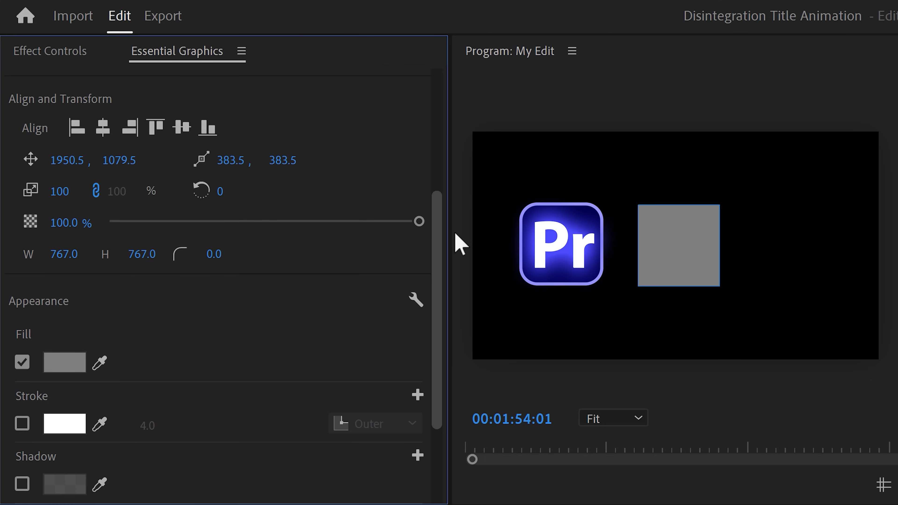
left_click(23, 362)
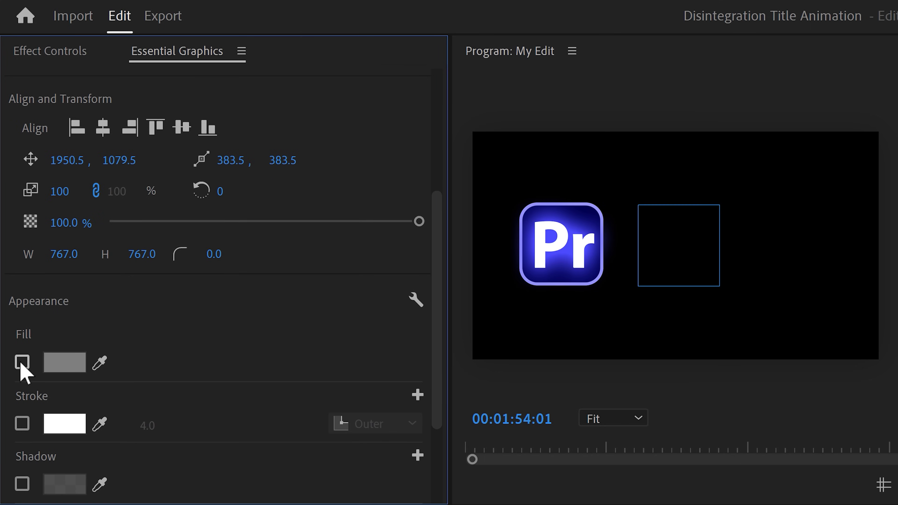
left_click(22, 424)
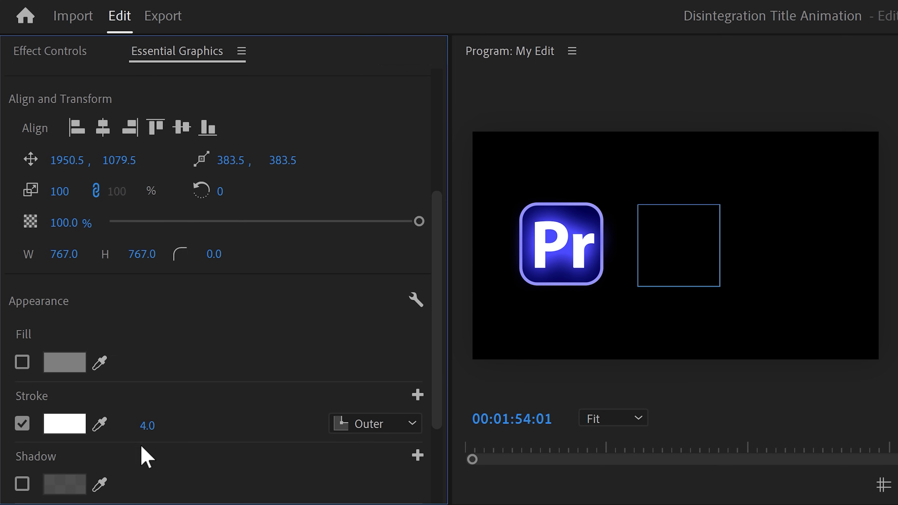
mouse_move(147, 425)
left_mouse_down()
mouse_move(202, 419)
mouse_move(205, 406)
left_mouse_up()
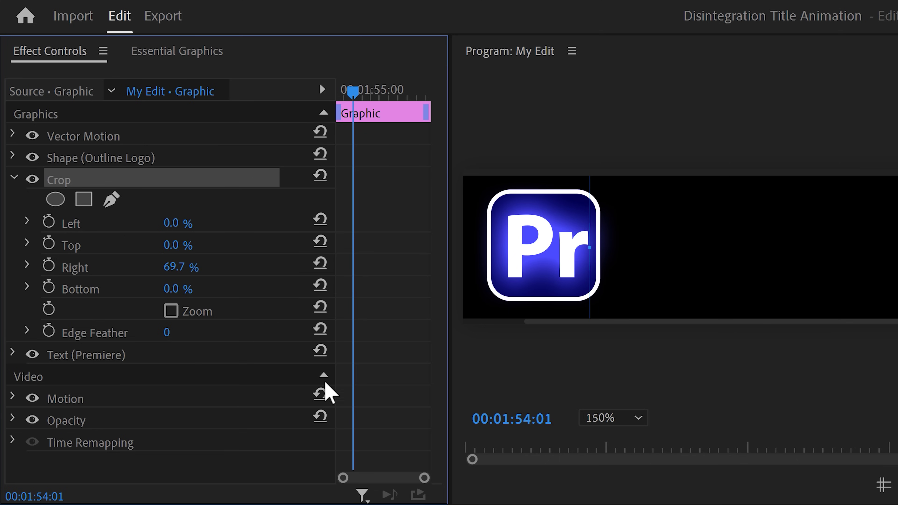
Keyframe Crop Right from 69.7% to 15.6% at 00:01:55:28 to reveal the full word.
left_click(107, 269)
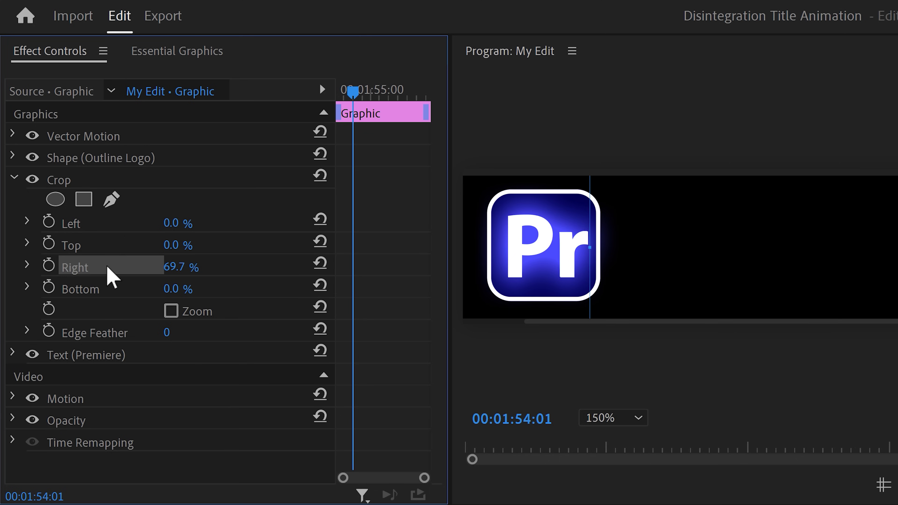
mouse_move(591, 247)
left_mouse_down()
mouse_move(877, 240)
mouse_move(590, 245)
left_mouse_up()
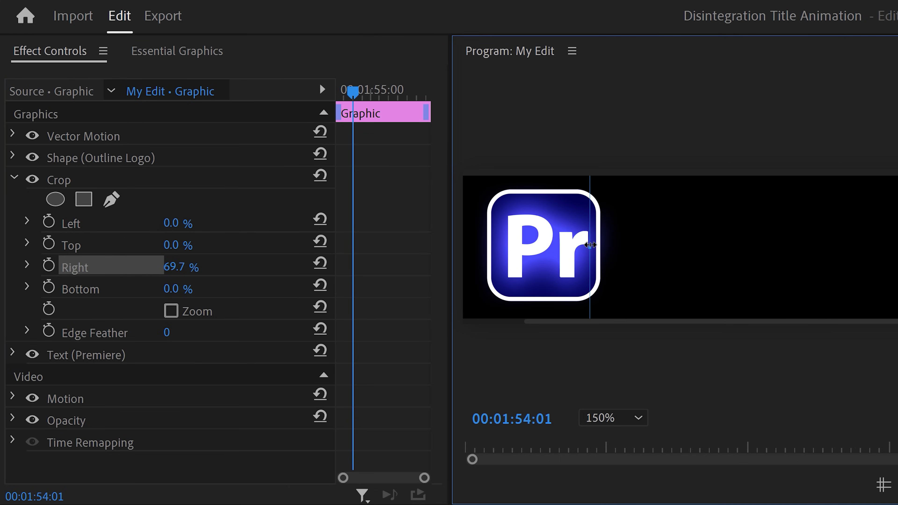
left_click(49, 266)
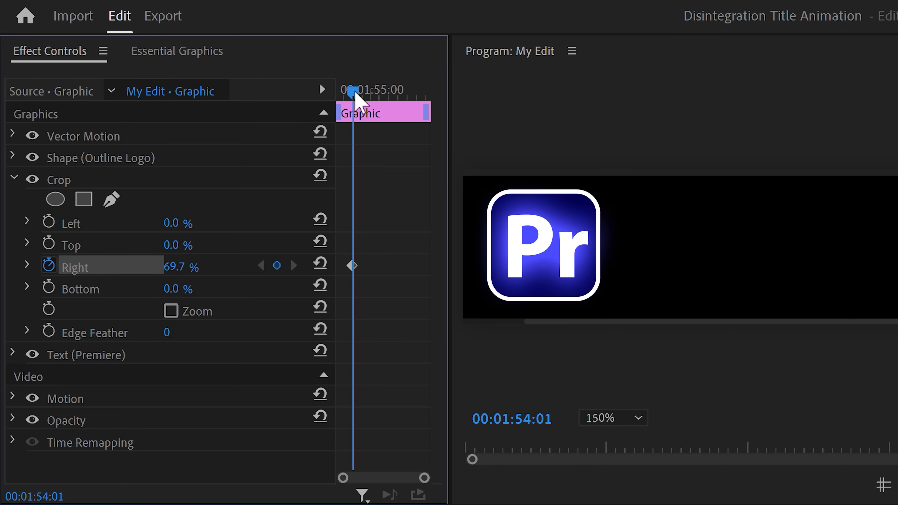
left_click_drag(355, 100, 388, 91)
left_click(153, 182)
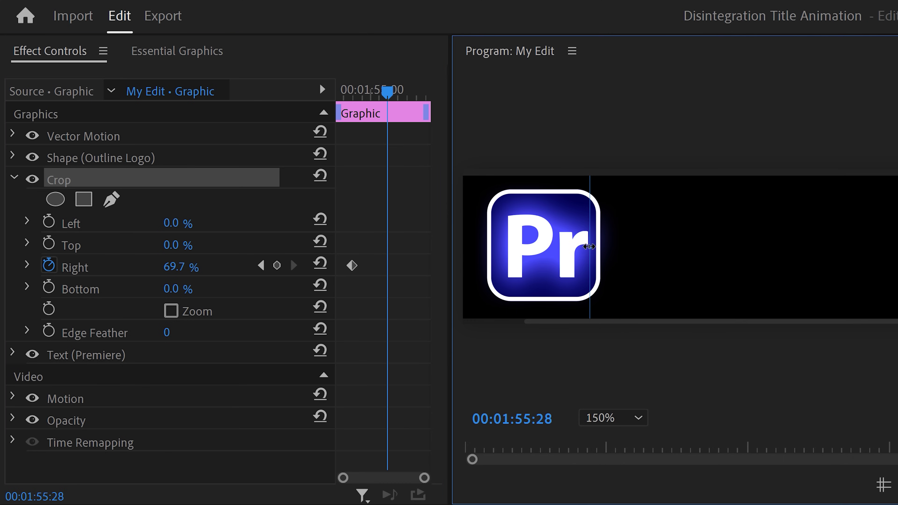
left_click_drag(589, 247, 888, 240)
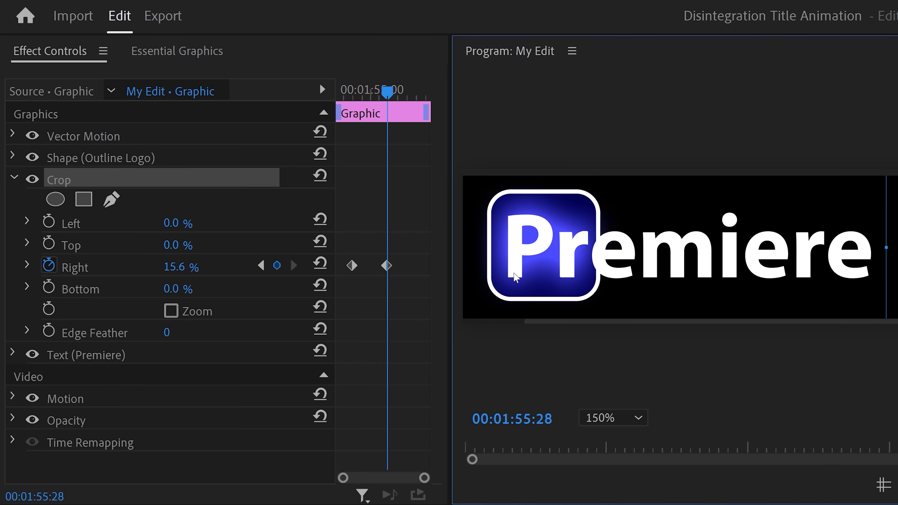
Apply Ease Out to the first Crop Right keyframe and Ease In to the second.
right_click(350, 268)
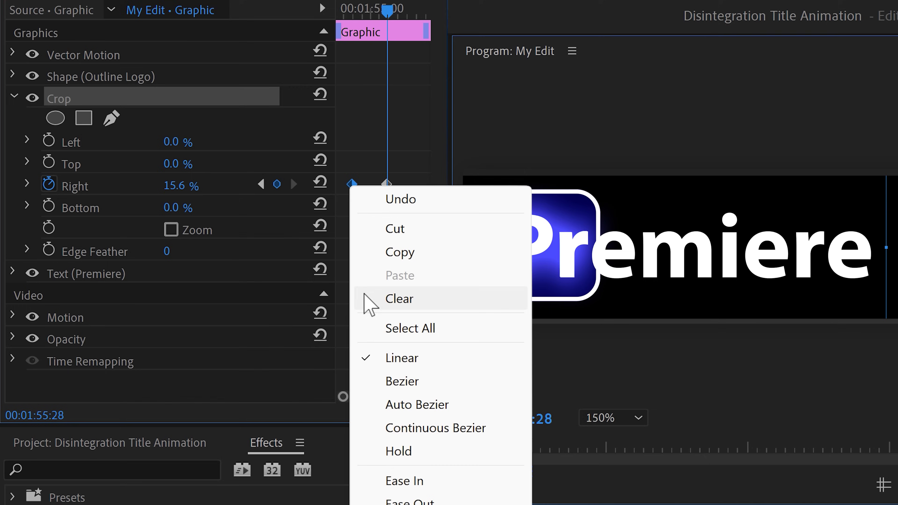
left_click(391, 492)
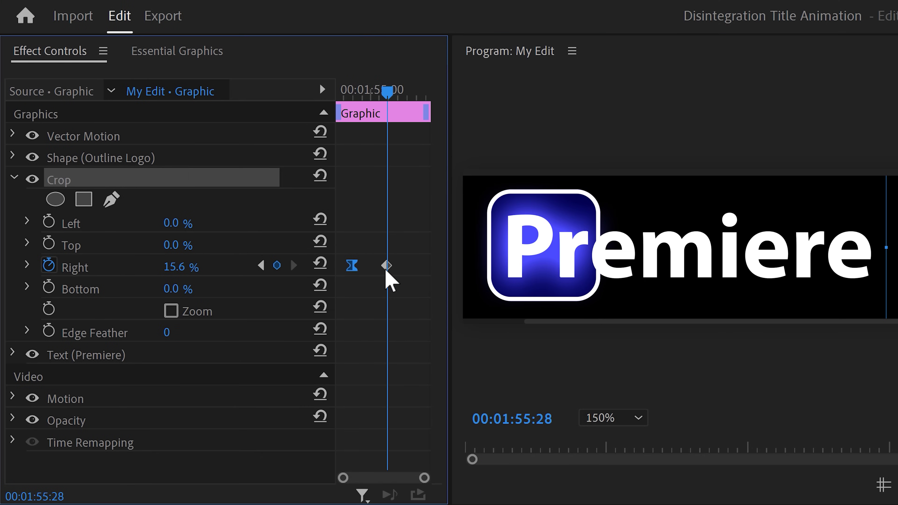
right_click(387, 173)
left_click(414, 456)
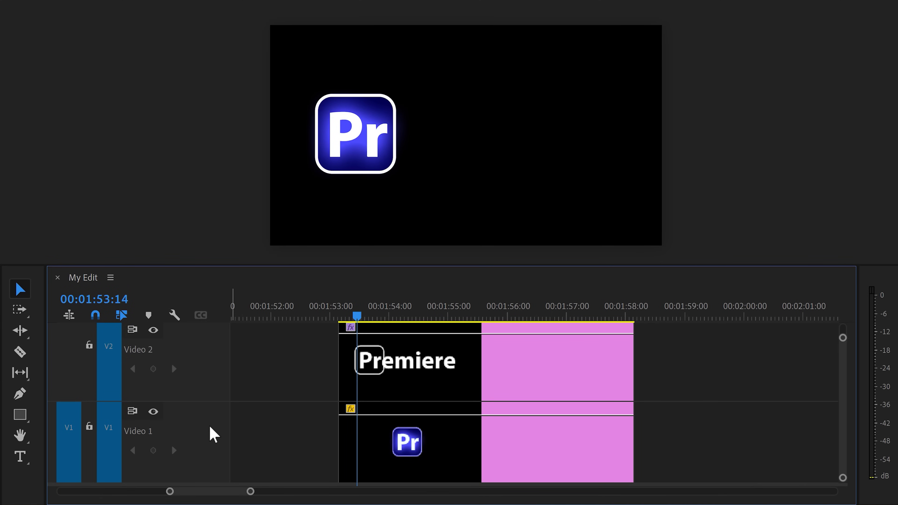
Hide the V1 logo track and set a starting Path keyframe on the outline shape.
left_click(153, 412)
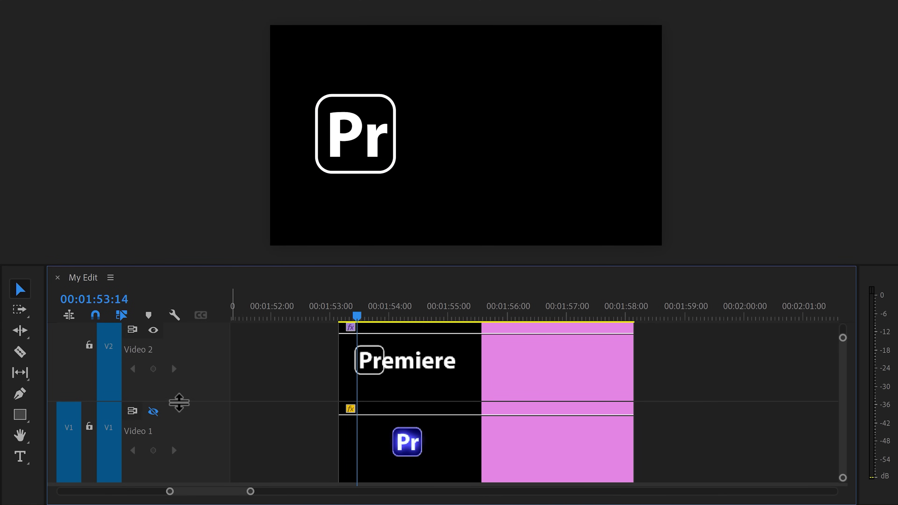
left_click(405, 368)
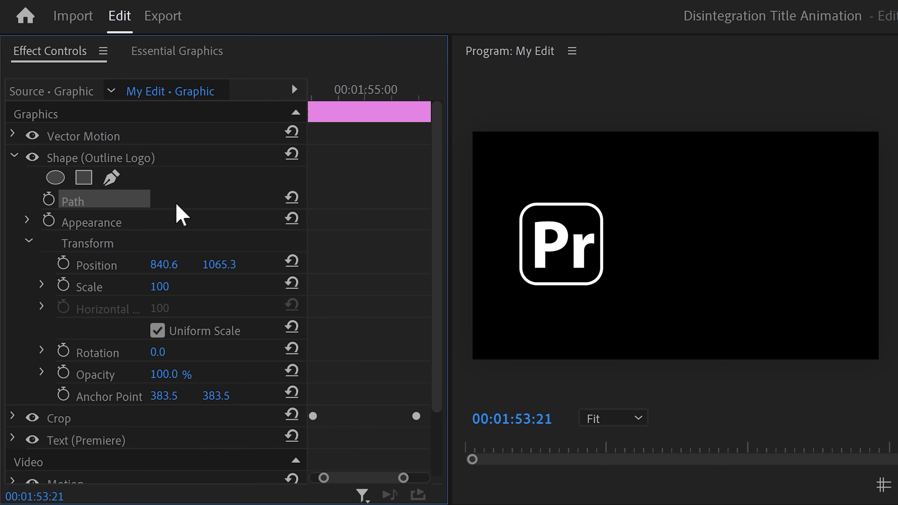
mouse_move(320, 92)
left_mouse_down()
mouse_move(337, 94)
mouse_move(315, 95)
left_mouse_up()
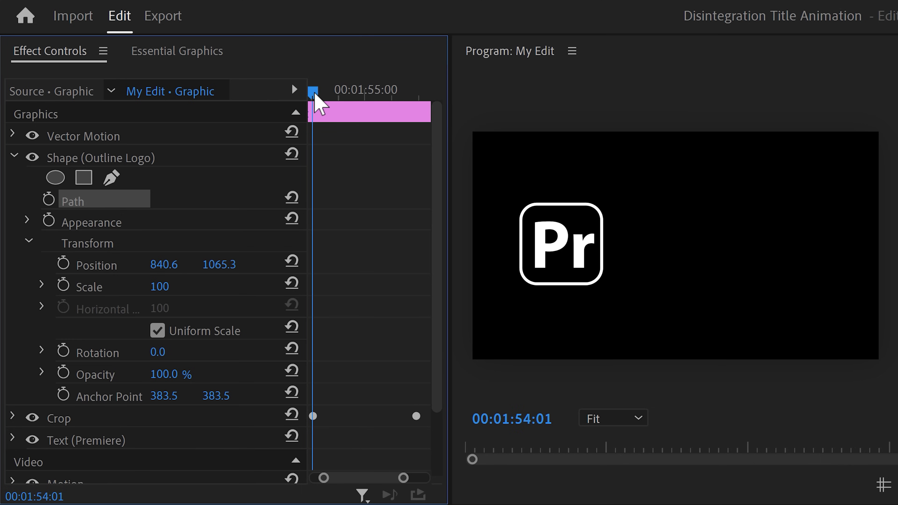
left_click(49, 200)
Later on, stretch the outline box around the whole Premiere word and preview the expansion.
left_click_drag(318, 96, 420, 96)
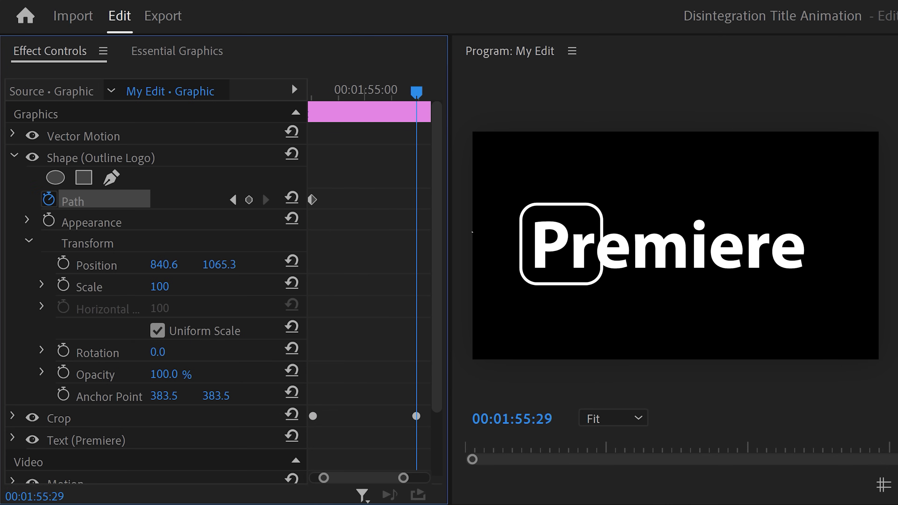
left_click(585, 207)
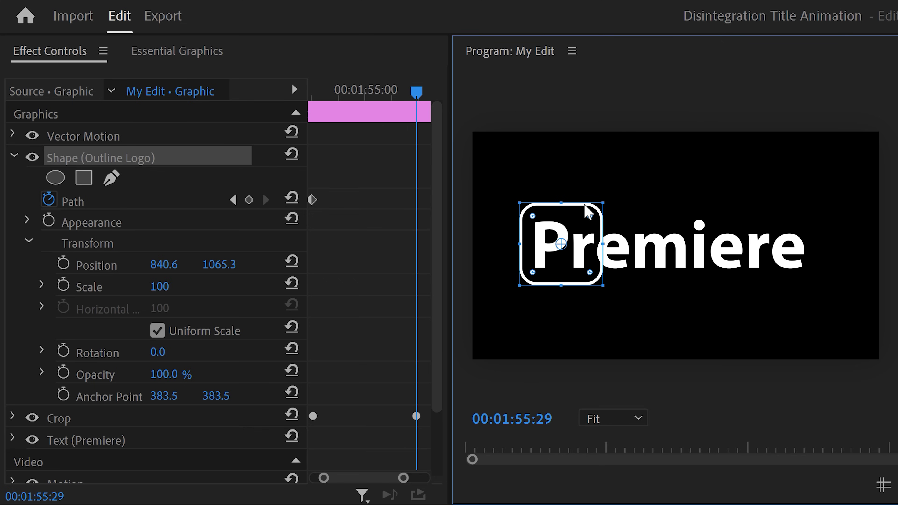
left_click_drag(603, 243, 818, 250)
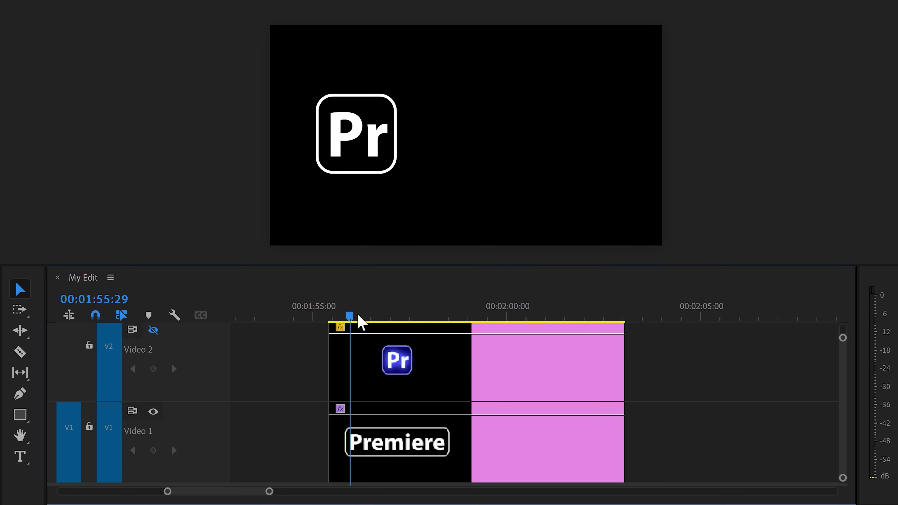
mouse_move(359, 313)
left_mouse_down()
mouse_move(411, 310)
mouse_move(376, 314)
left_mouse_up()
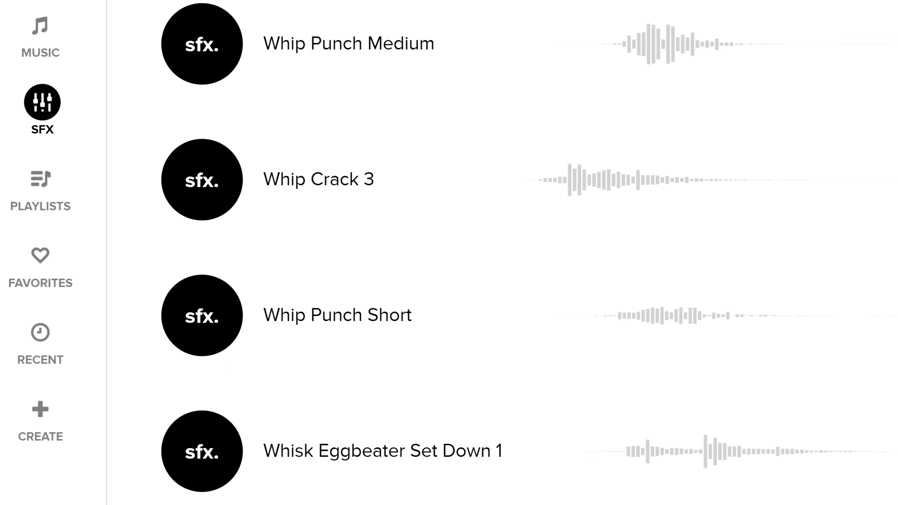
Scroll through the Audiio sound effects and music track lists.
scroll(521, 253, "down", 4)
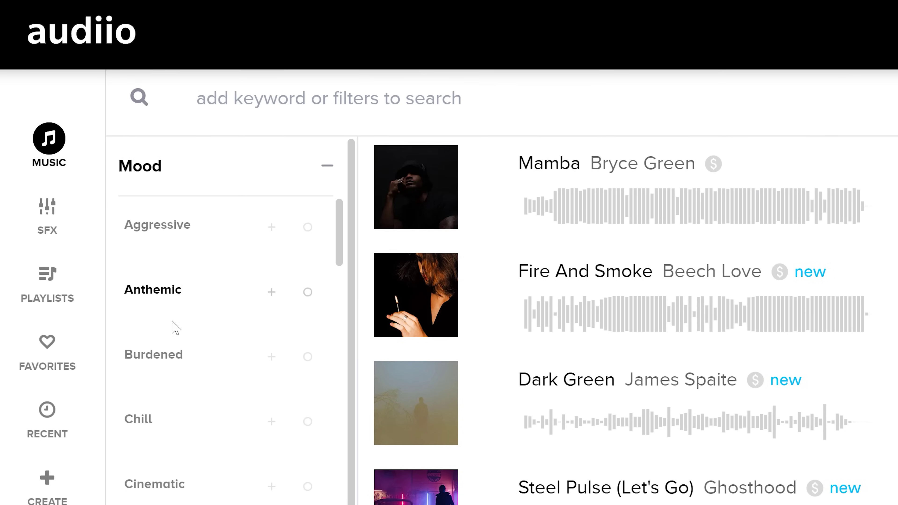
scroll(173, 327, "down", 5)
scroll(169, 333, "down", 1)
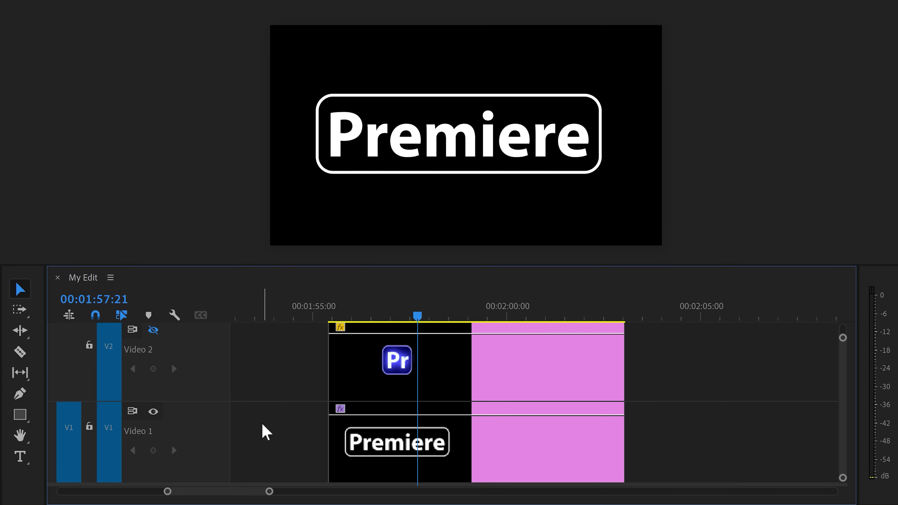
Drag the Basic 3D effect onto the selected Premiere outline graphic clip.
left_click(366, 462)
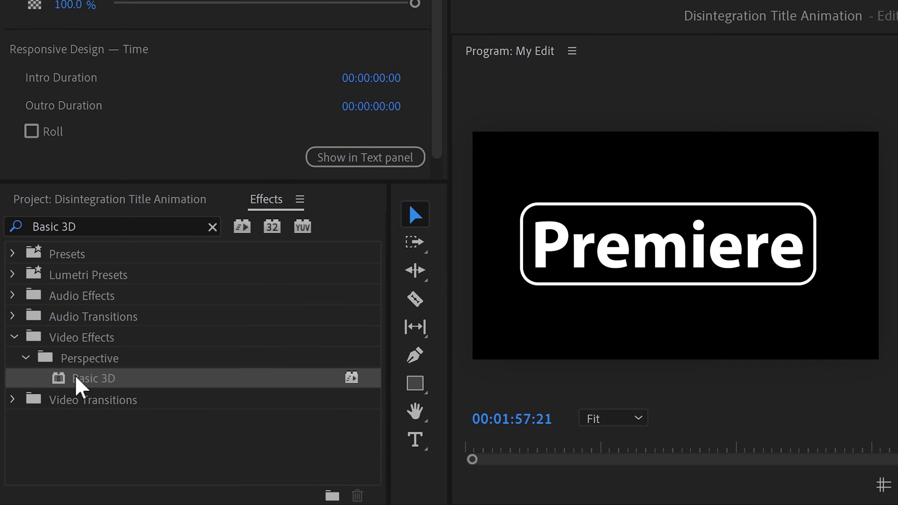
left_click_drag(80, 386, 131, 159)
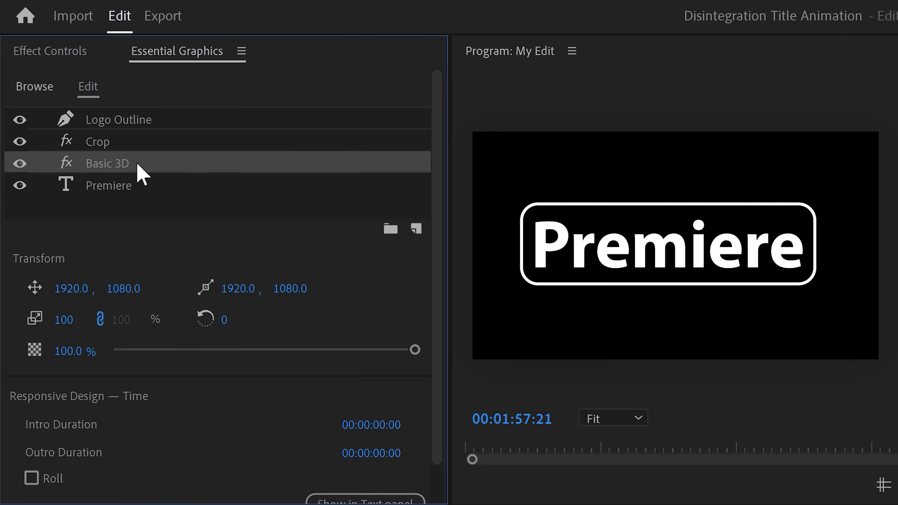
Start a Basic 3D Tilt keyframe at 0° and tilt the text to 19.1° a few frames later.
left_click(54, 52)
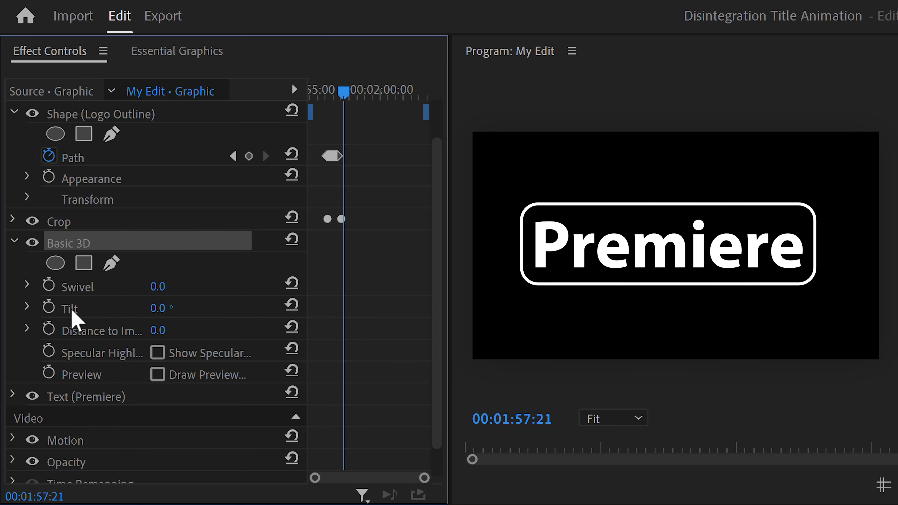
left_click(50, 307)
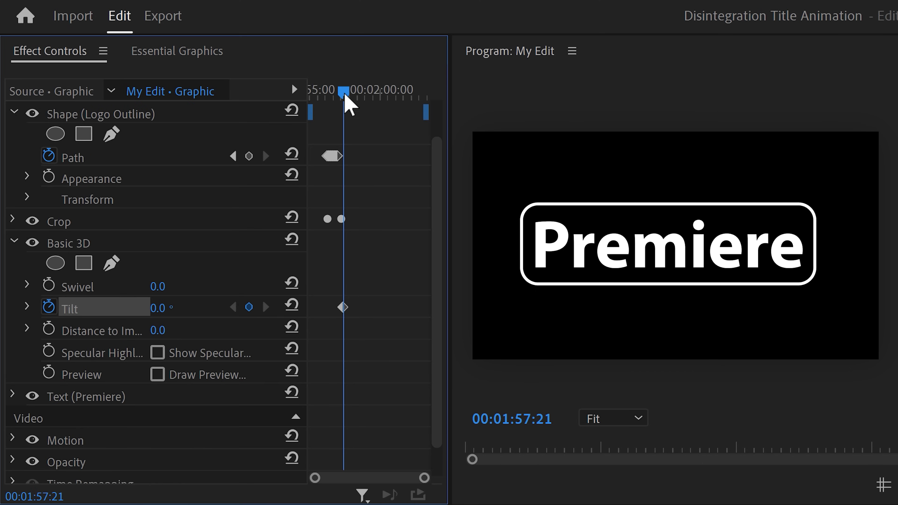
scroll(325, 94, "up", 3)
left_click_drag(325, 94, 343, 100)
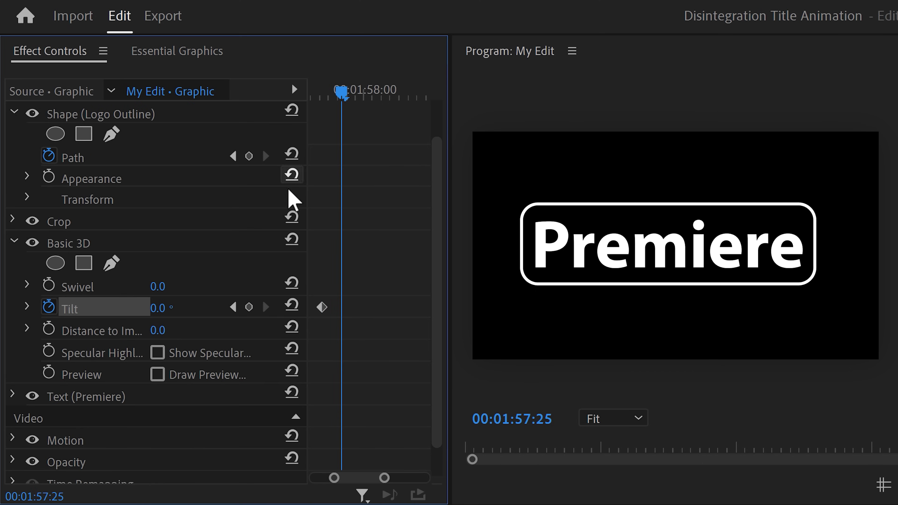
left_click_drag(159, 310, 190, 309)
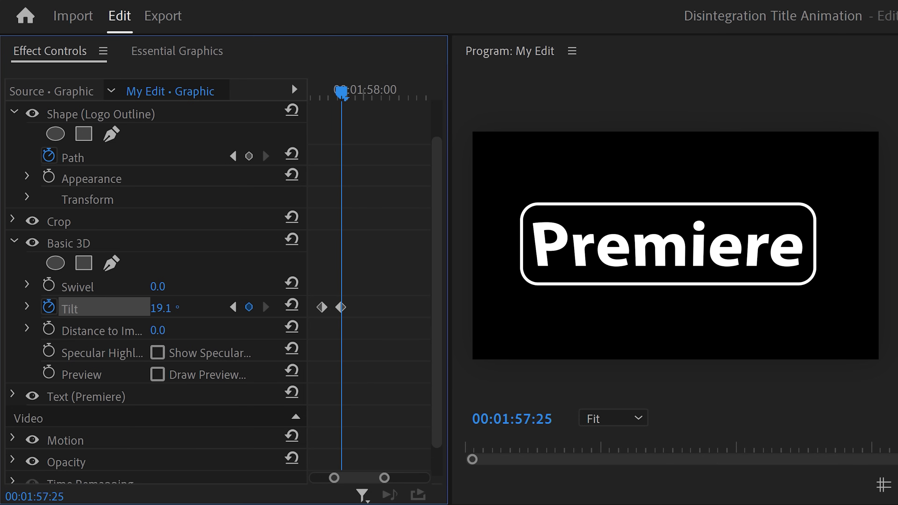
Set Tilt to -270° further along so the text flips away, then review the mid-flip and its easing.
left_click_drag(338, 99, 401, 104)
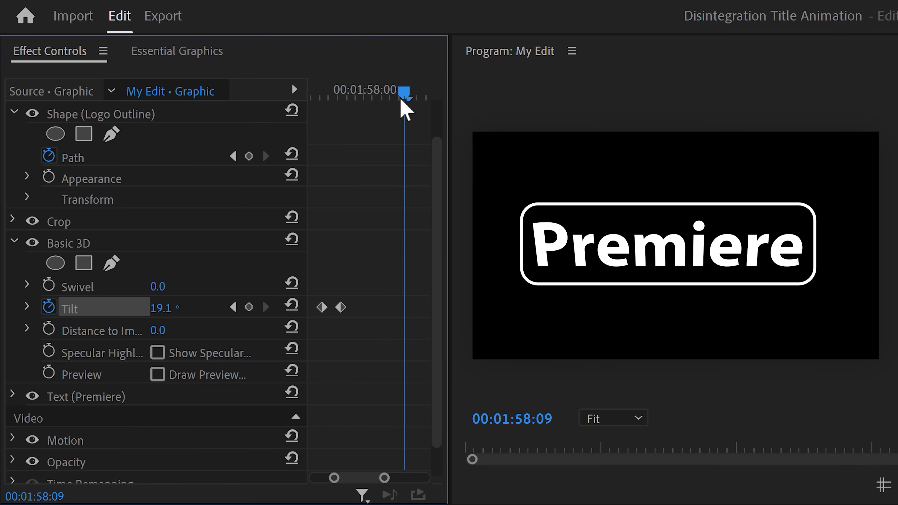
left_click(173, 307)
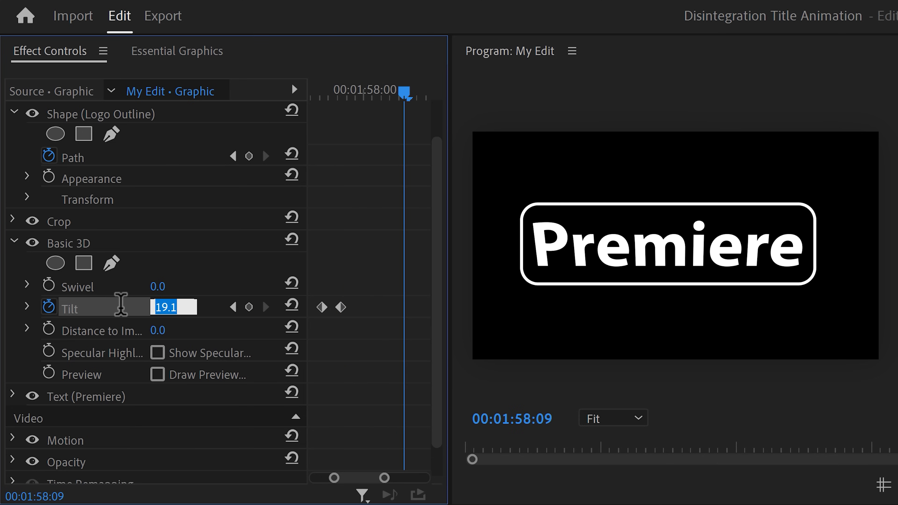
type("-270")
key("Return")
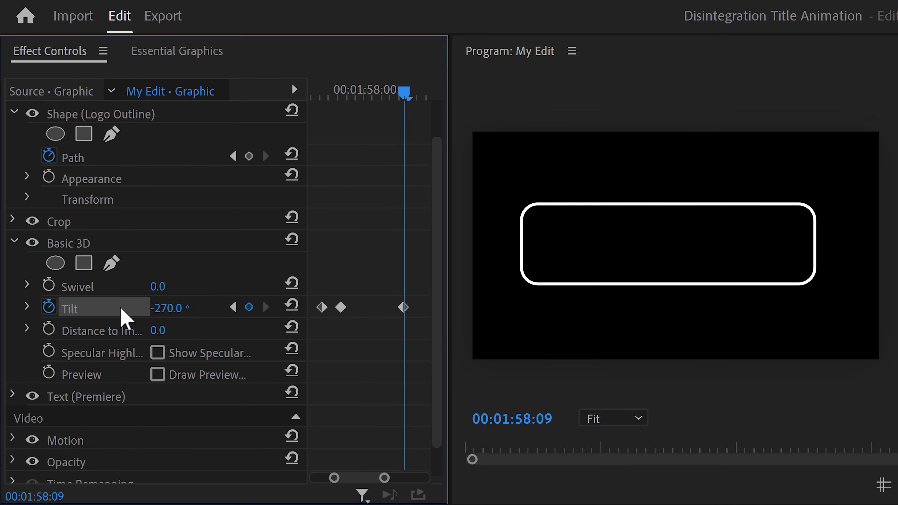
left_click_drag(403, 92, 318, 119)
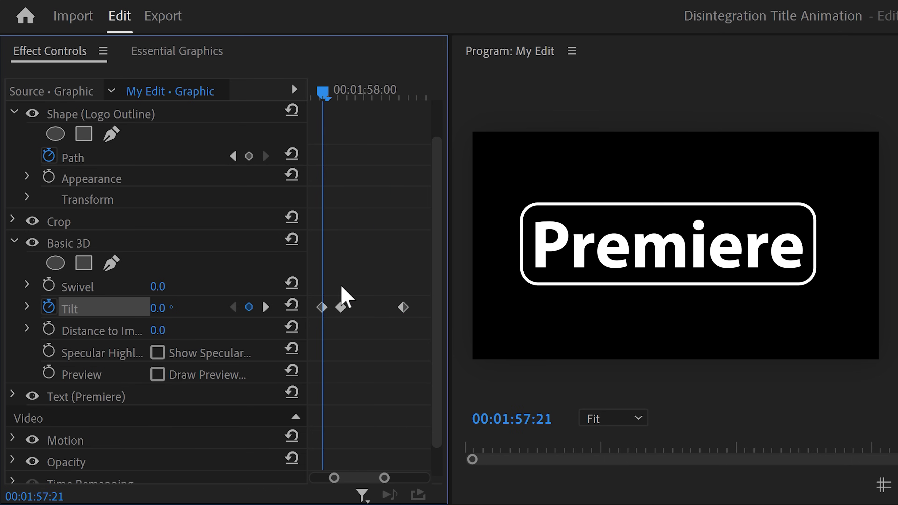
right_click(340, 307)
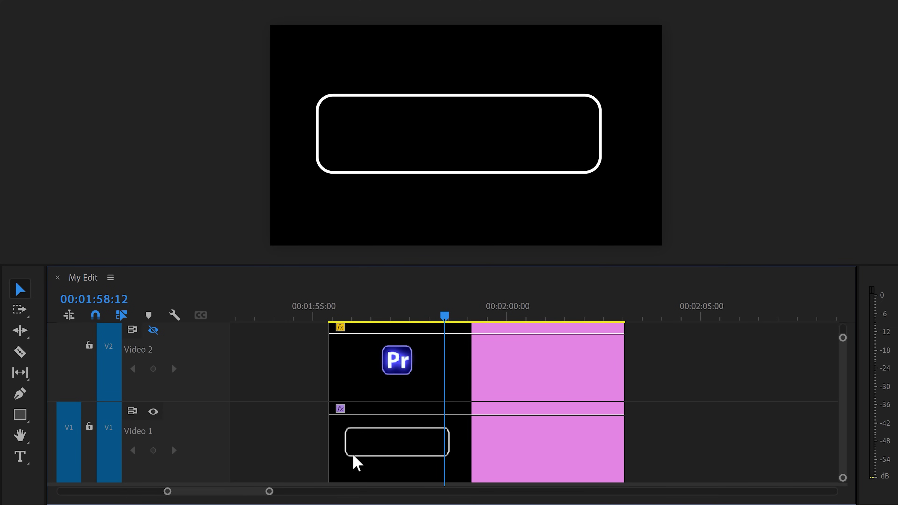
Add a 'BASICS' title centred in the outline box and place a Basic 3D effect above it.
left_click(353, 455)
left_click(21, 457)
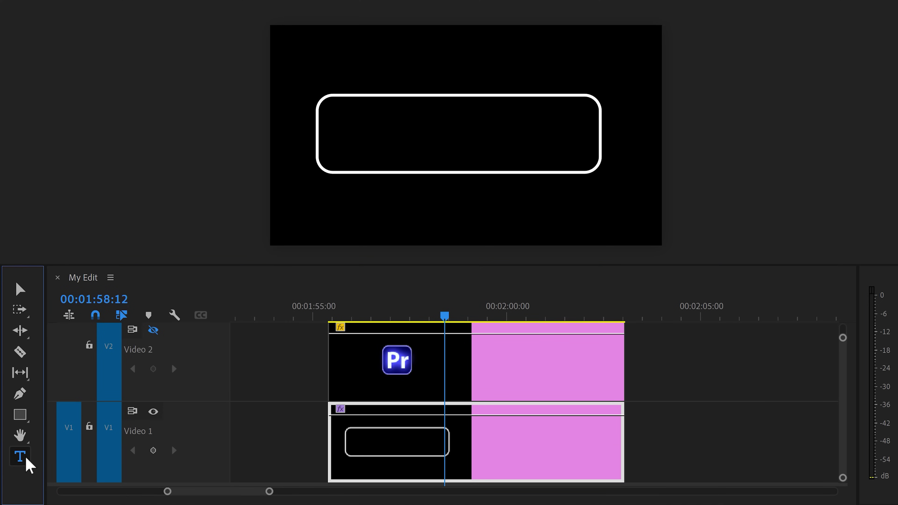
left_click(373, 72)
type("BASICS")
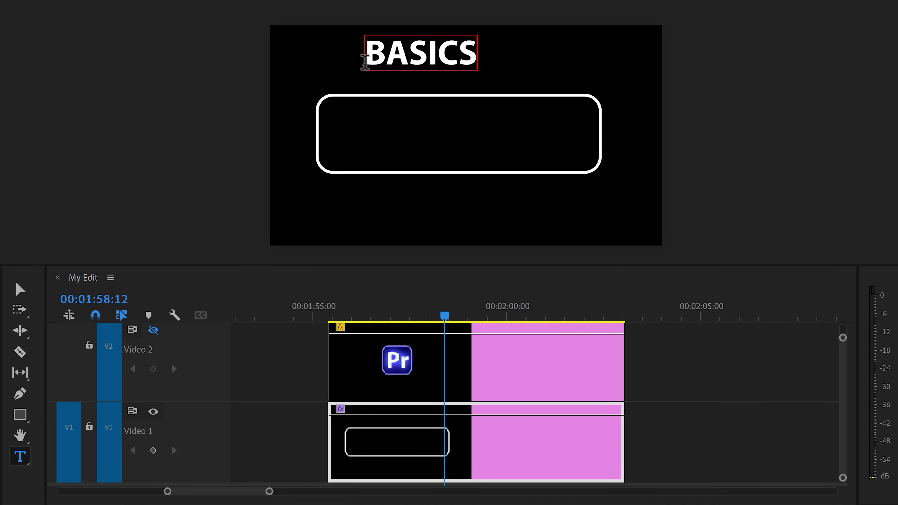
key("Escape")
left_click_drag(416, 61, 433, 125)
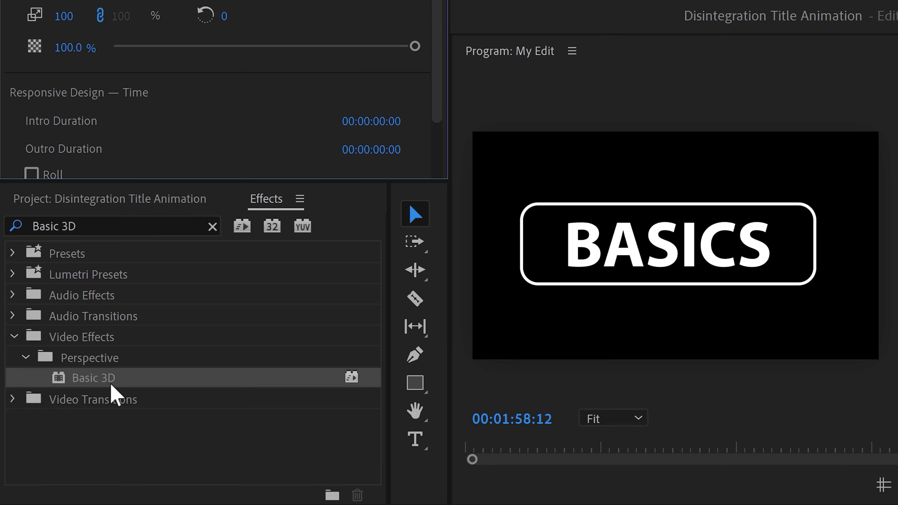
left_click_drag(110, 383, 172, 116)
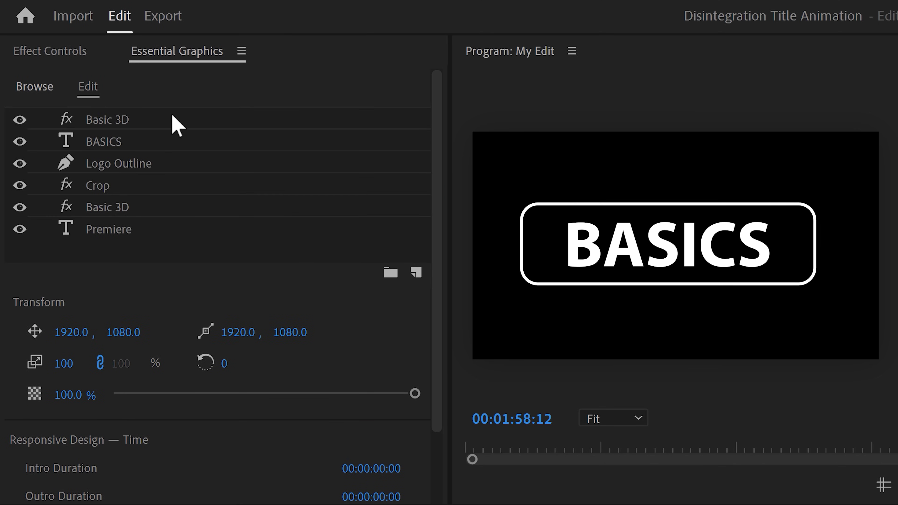
Select the Basic 3D and BASICS layers, group them, and name the group 'Text: Basics'.
left_click(153, 119)
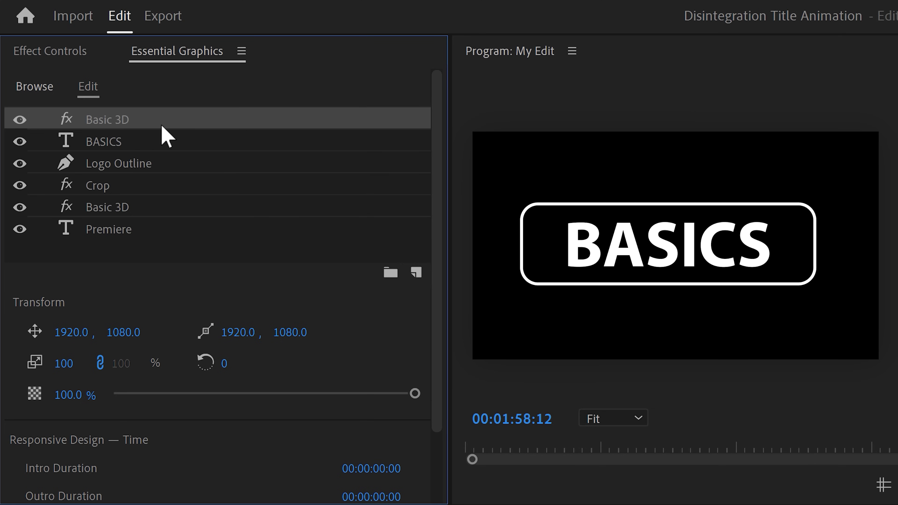
left_click(151, 139)
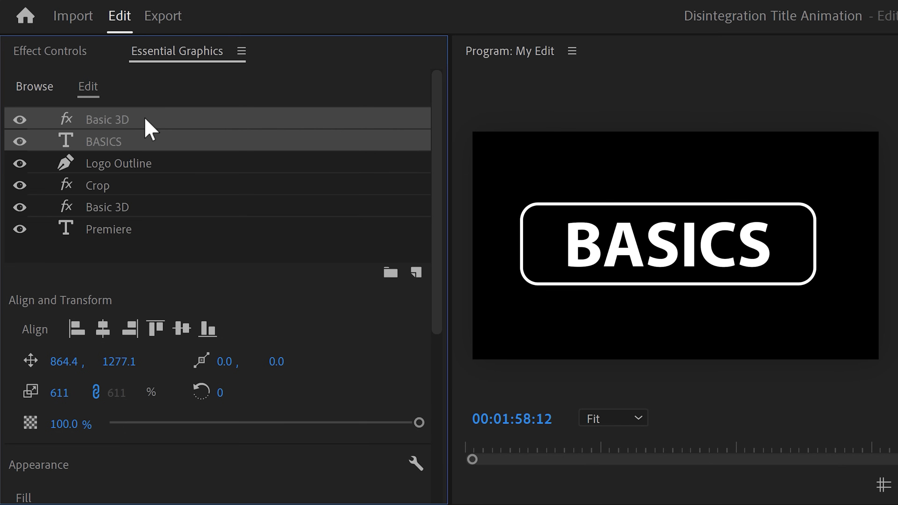
left_click(389, 273)
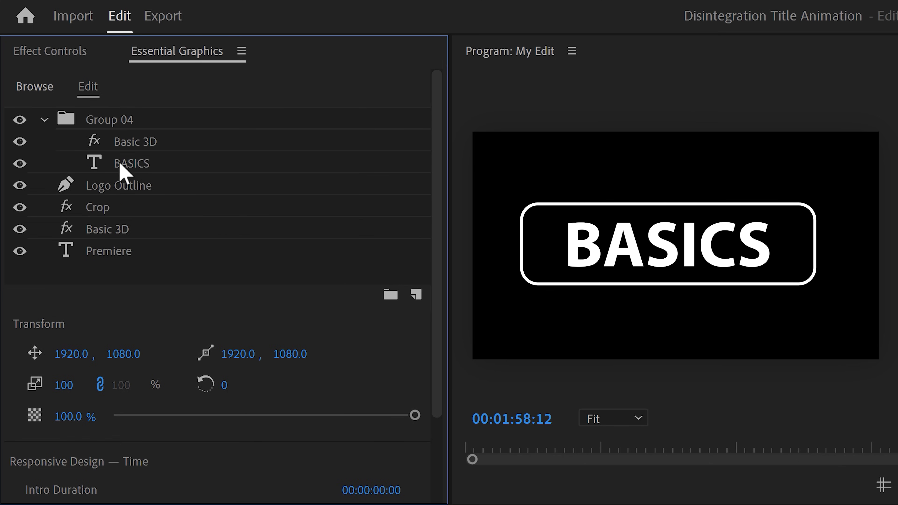
double_click(92, 122)
type("Text: Basics")
key("Return")
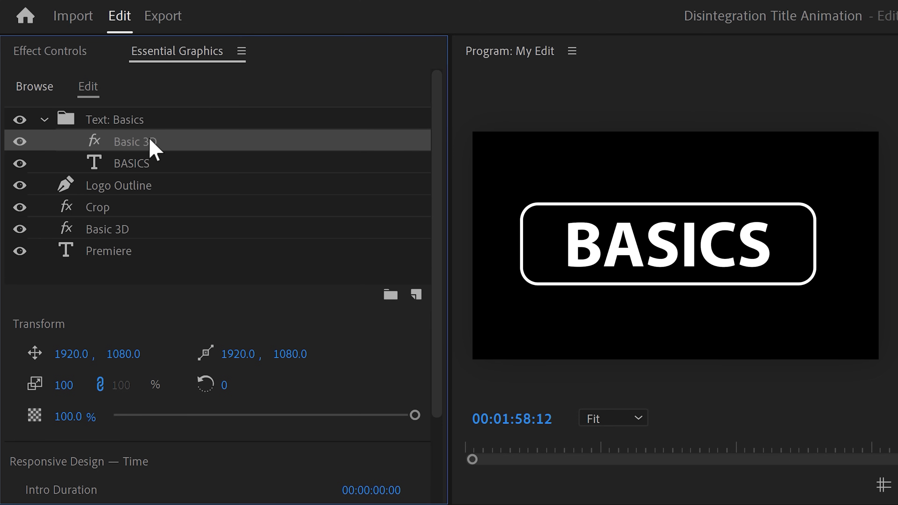
Keyframe BASICS Tilt at 90° on the Premiere tilt keyframe, then 0° a little later.
left_click(78, 56)
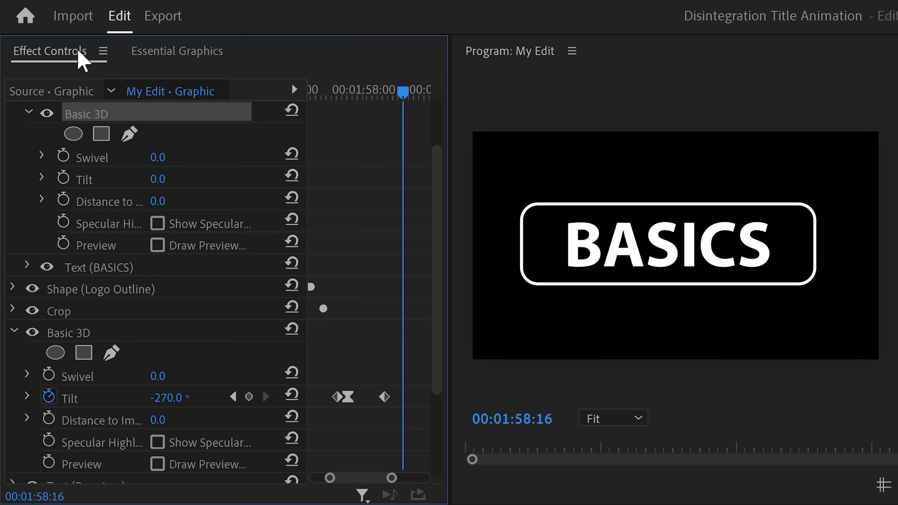
left_click_drag(402, 92, 385, 92)
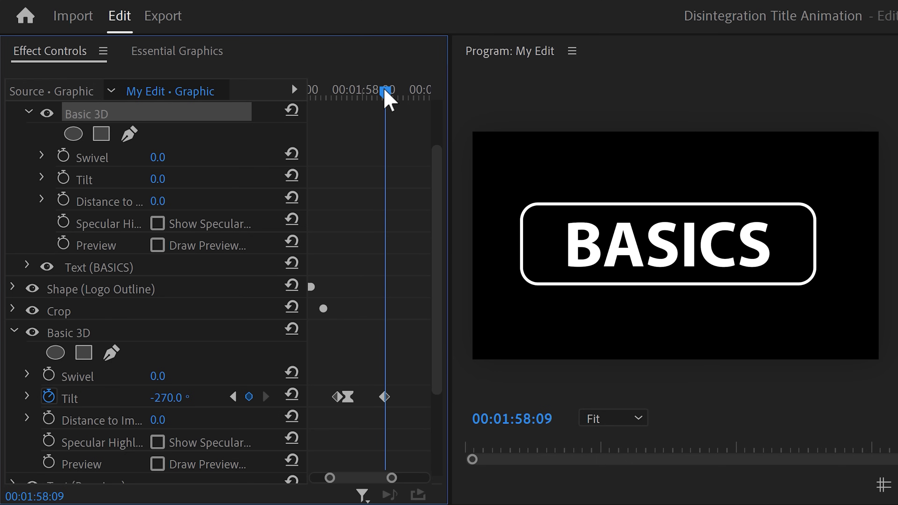
left_click(158, 179)
type("90")
key("Return")
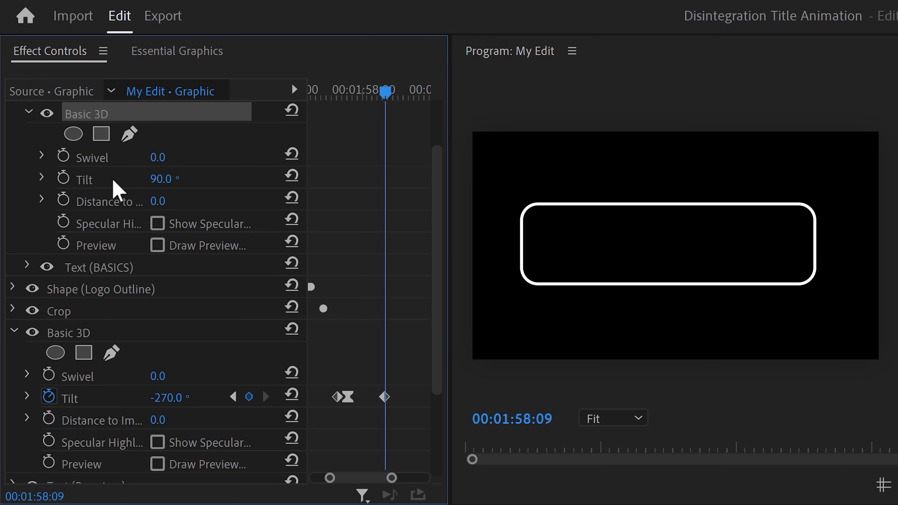
left_click(63, 178)
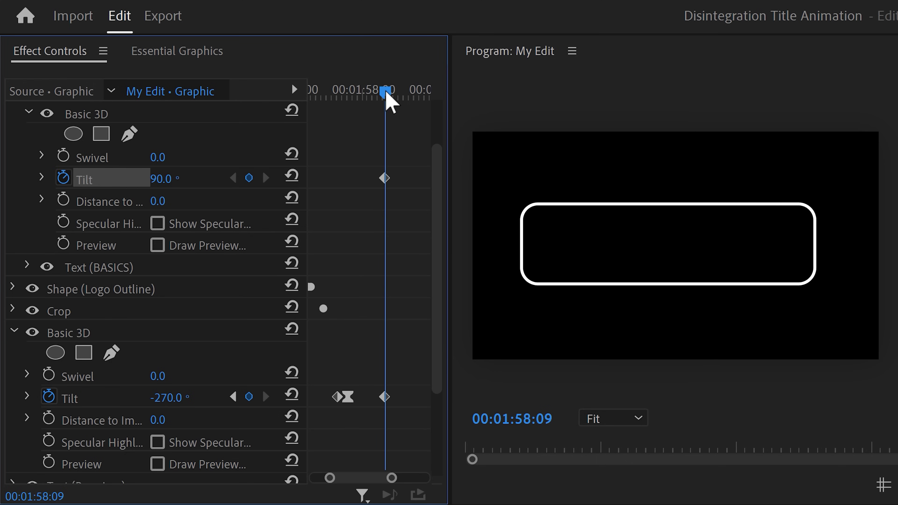
left_click_drag(386, 94, 418, 94)
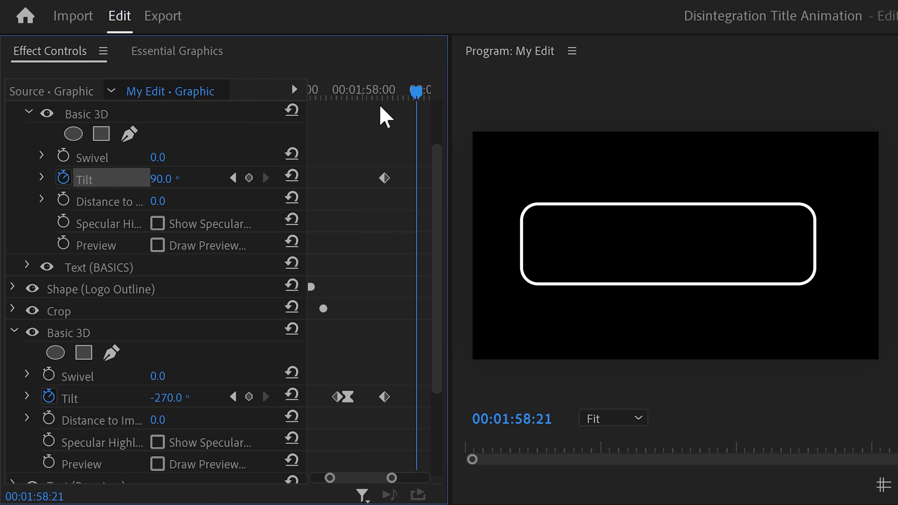
left_click(291, 176)
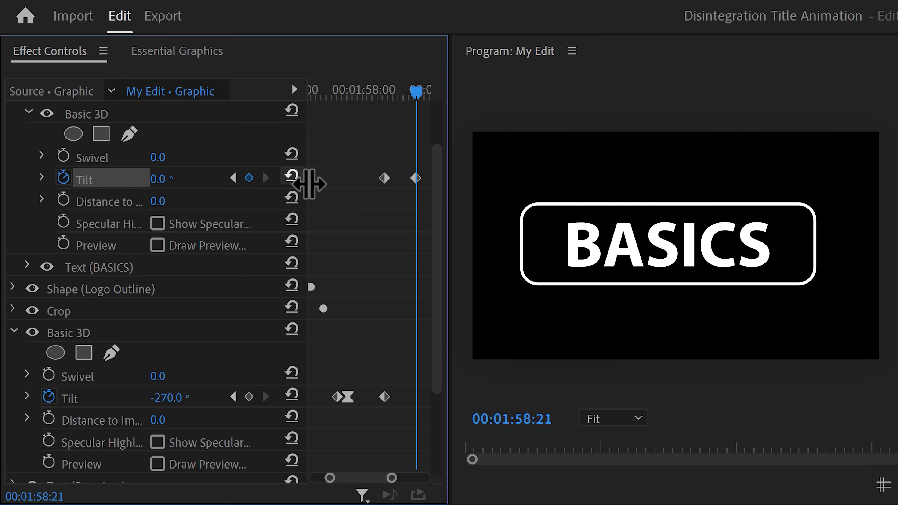
right_click(416, 178)
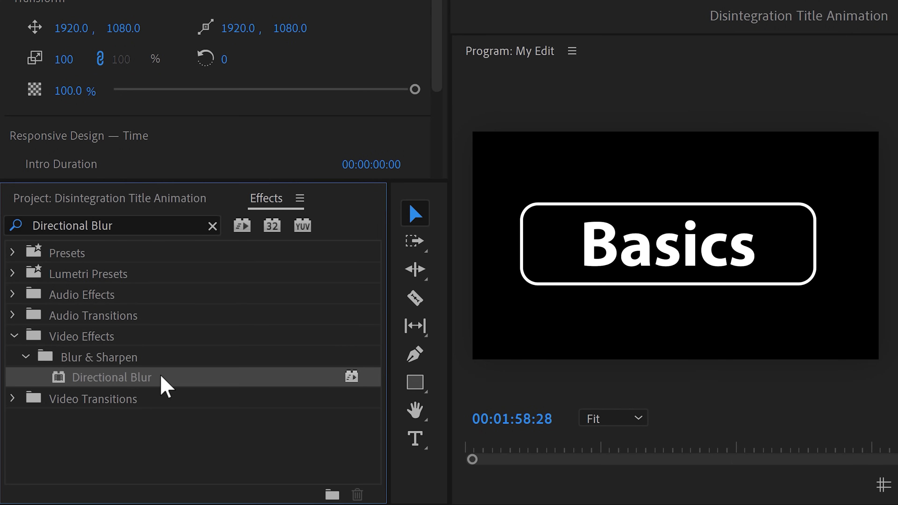
Place Directional Blur above the Premiere text, then group Crop, Basic 3D, Directional Blur and Premiere together.
left_click_drag(163, 379, 144, 238)
left_click(166, 254)
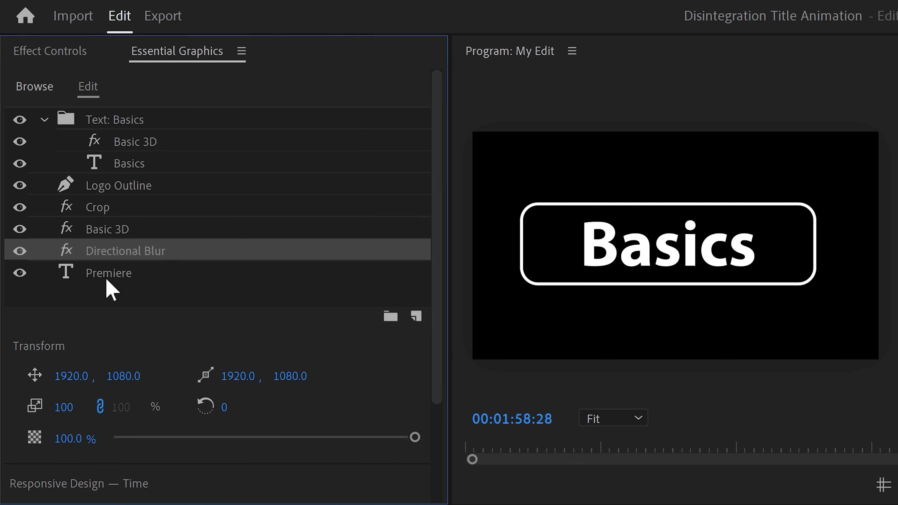
left_click(143, 212)
left_click(144, 230, "shift")
left_click(172, 250, "shift")
left_click(140, 273, "shift")
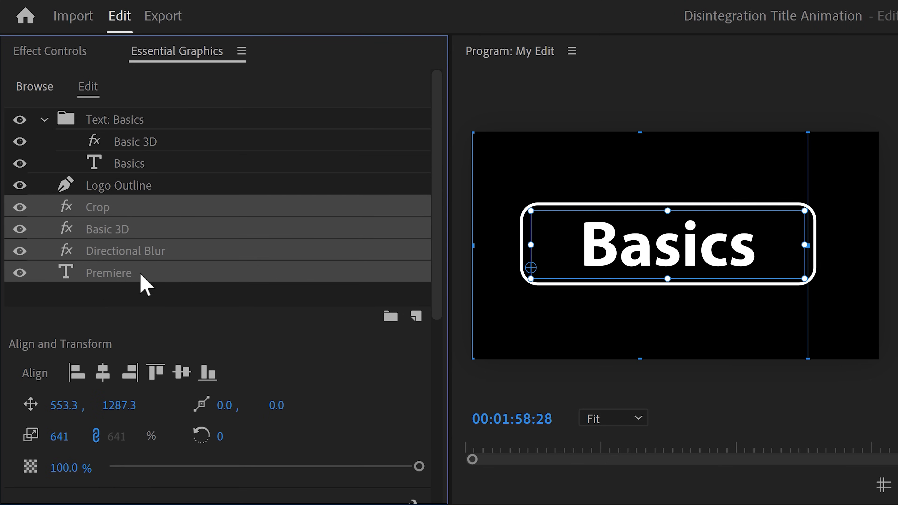
left_click(390, 316)
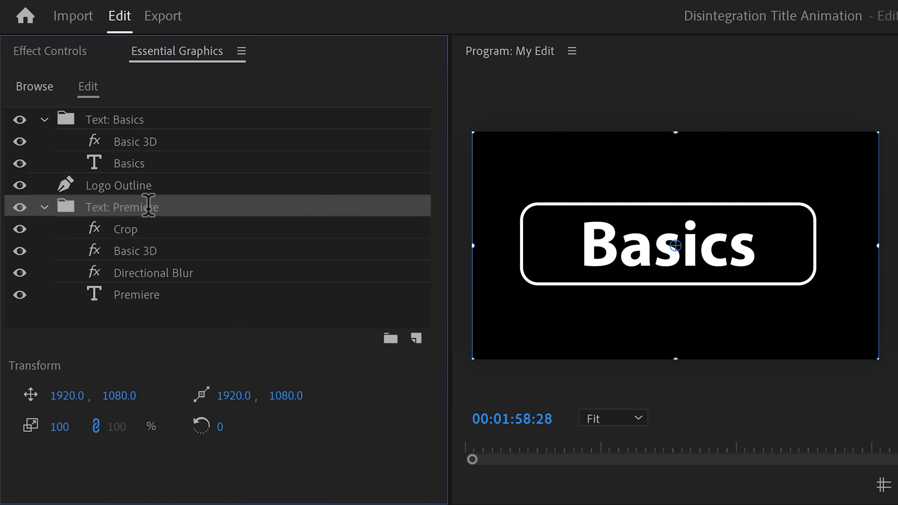
left_click(202, 273)
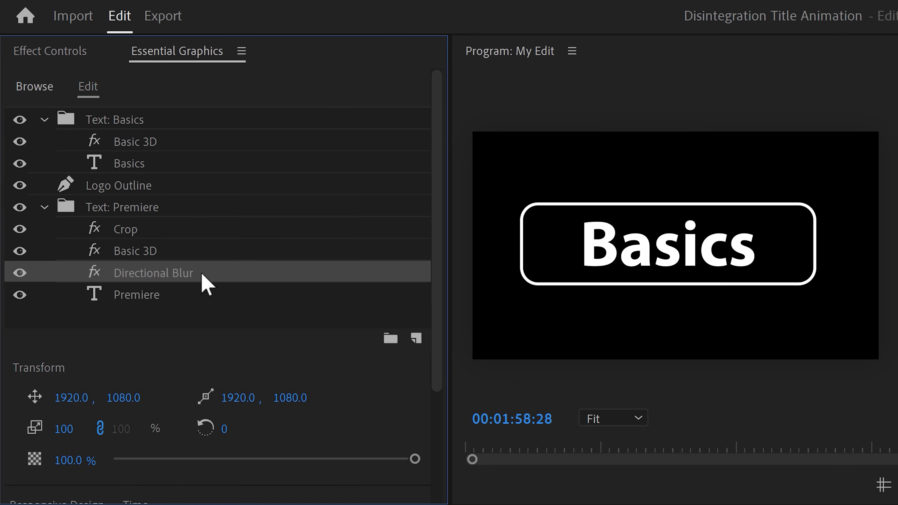
Keyframe Premiere's Directional Blur Length from 0 at 57:29 to 45 at 58:09.
left_click(76, 56)
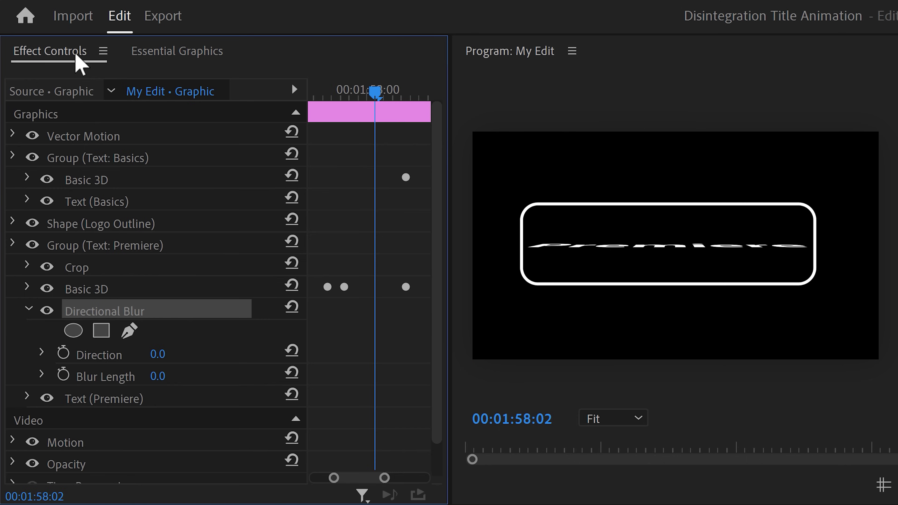
left_click_drag(374, 95, 360, 92)
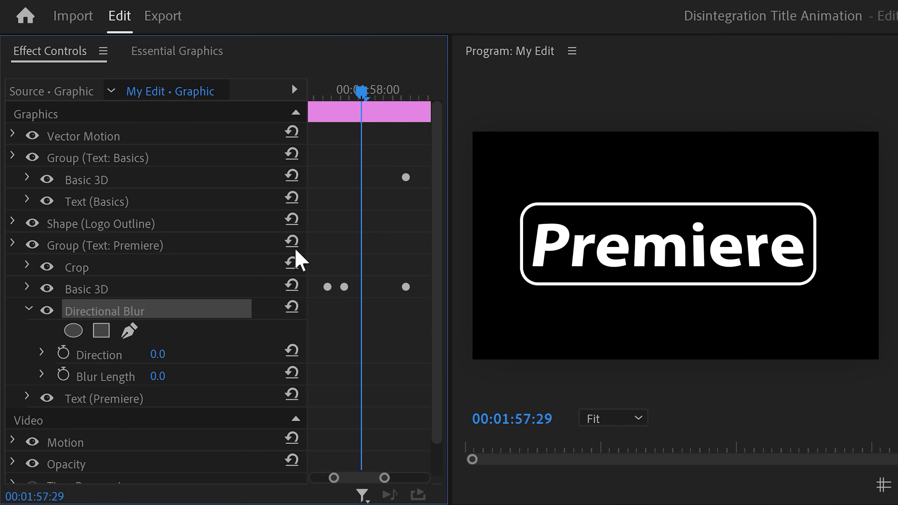
left_click(63, 375)
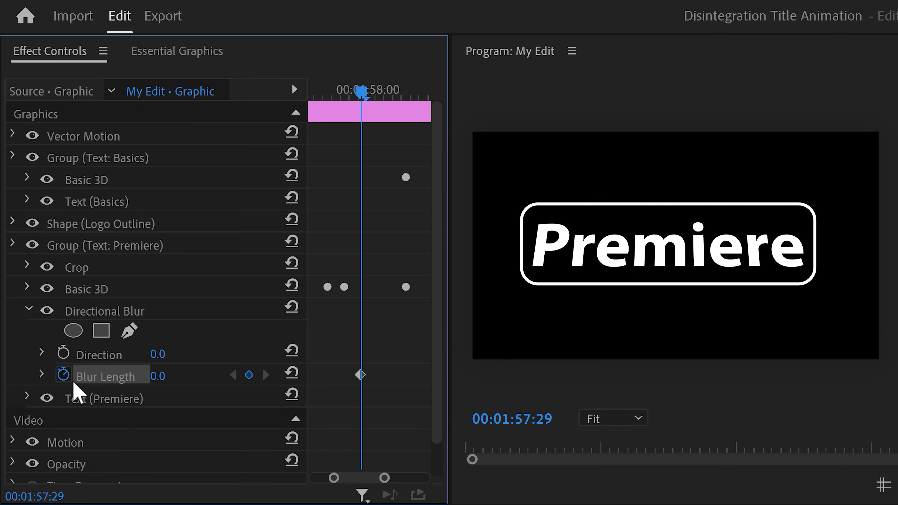
left_click_drag(363, 98, 408, 99)
left_click(159, 375)
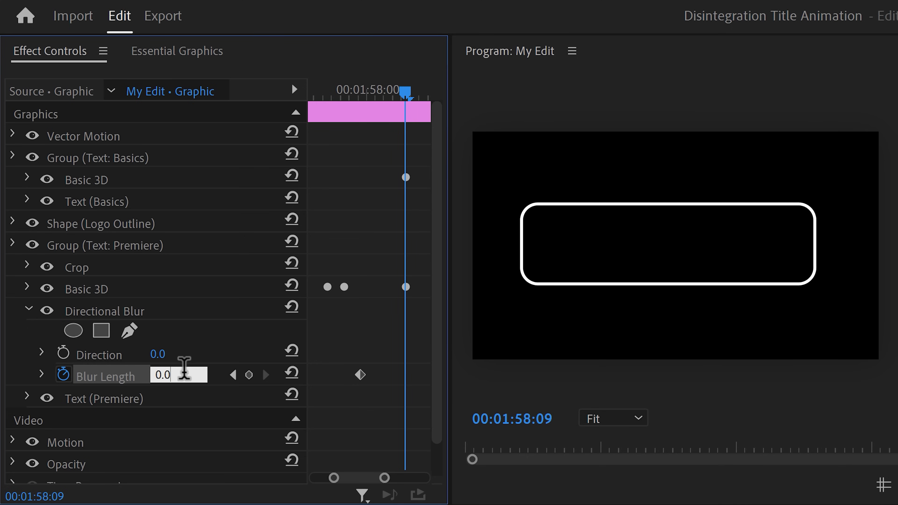
type("45")
key("Return")
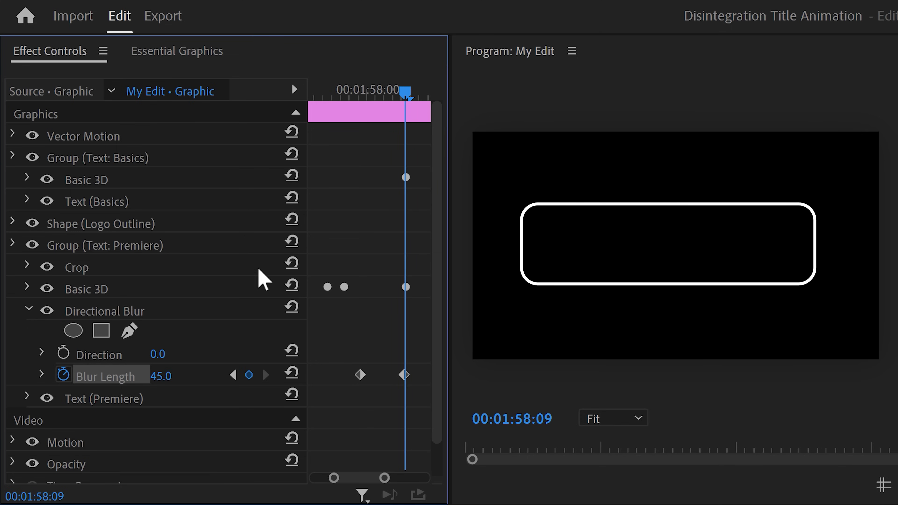
left_click_drag(405, 94, 383, 106)
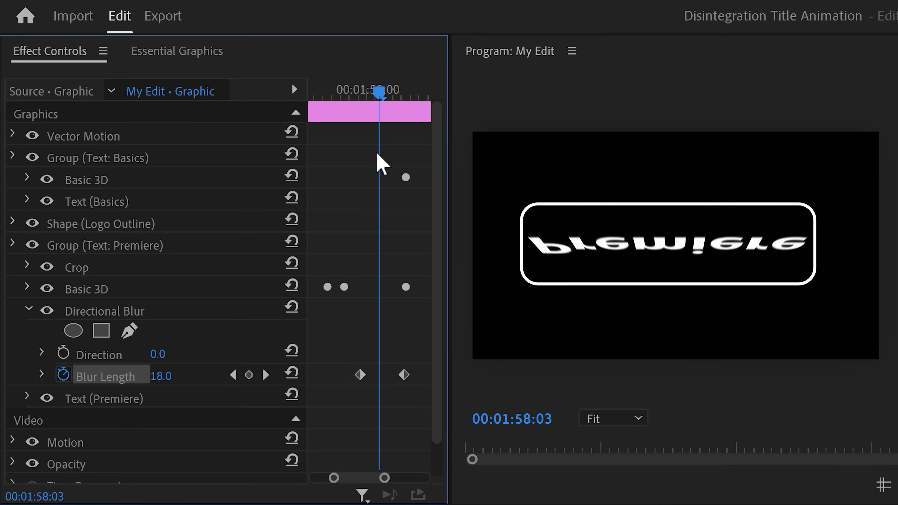
right_click(360, 375)
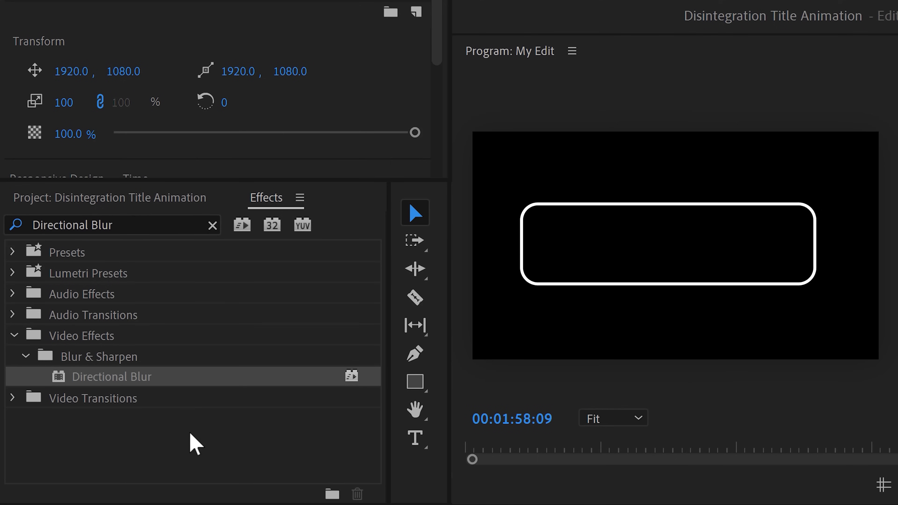
Add a second Directional Blur to the BASICS text and show it in Effect Controls.
left_click_drag(167, 376, 173, 140)
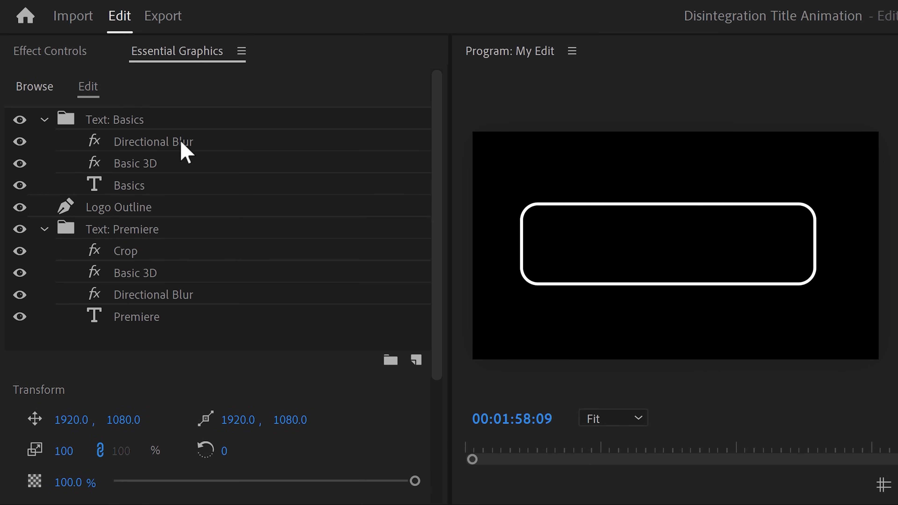
left_click(202, 144)
left_click(86, 59)
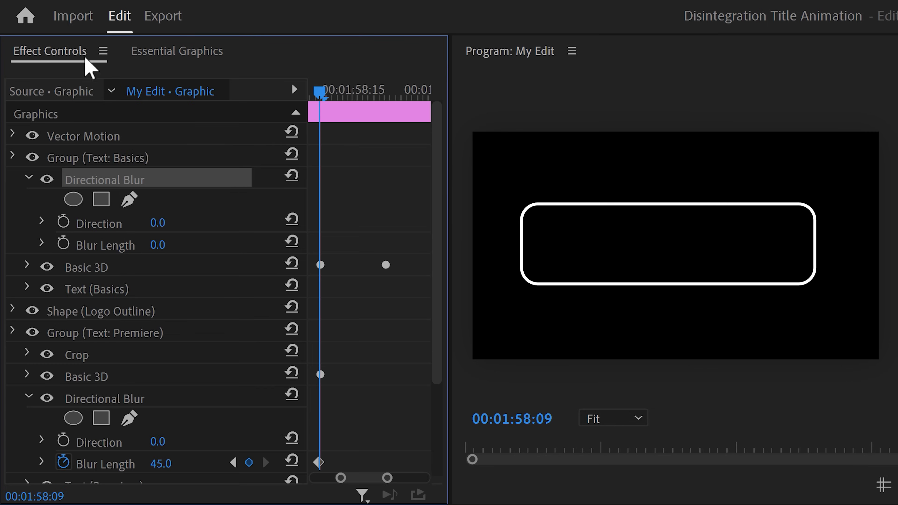
left_click_drag(319, 90, 321, 90)
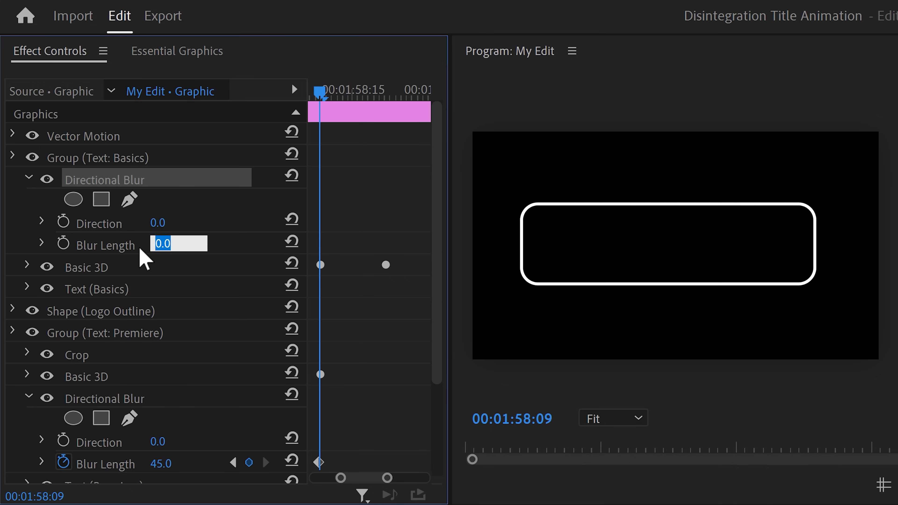
Keyframe the BASICS Blur Length from 45 down to 0 at 00:01:58:21.
left_click(64, 243)
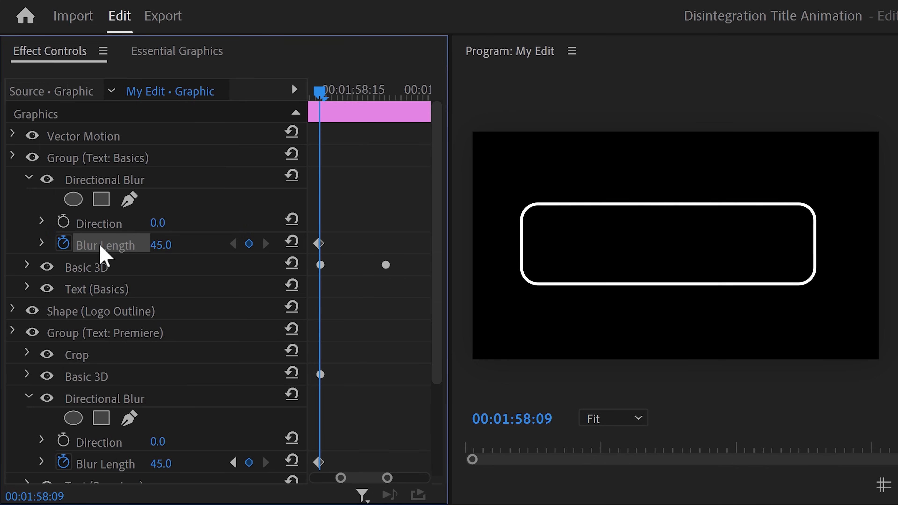
left_click_drag(320, 91, 390, 89)
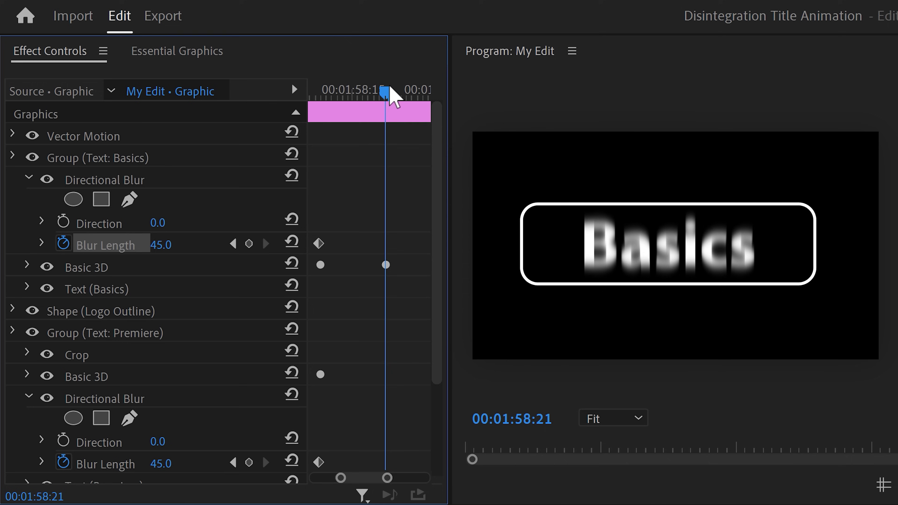
left_click(168, 246)
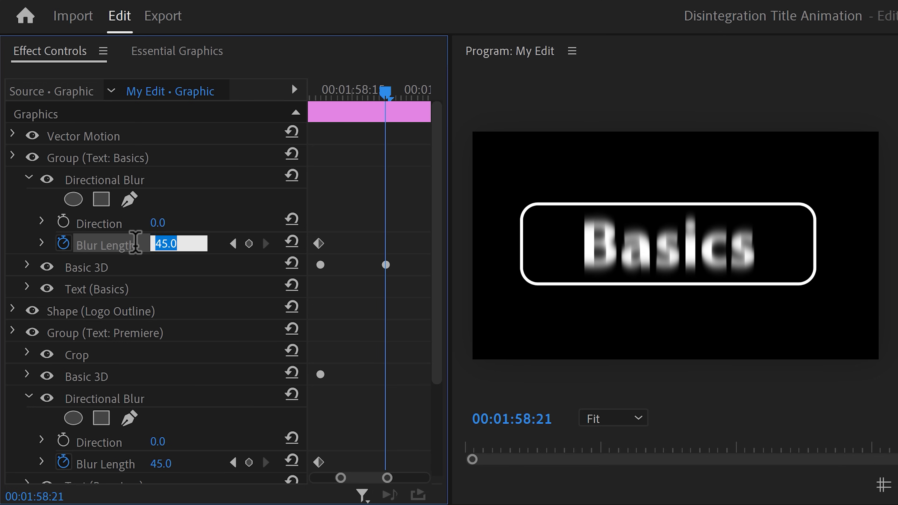
type("0")
key("Return")
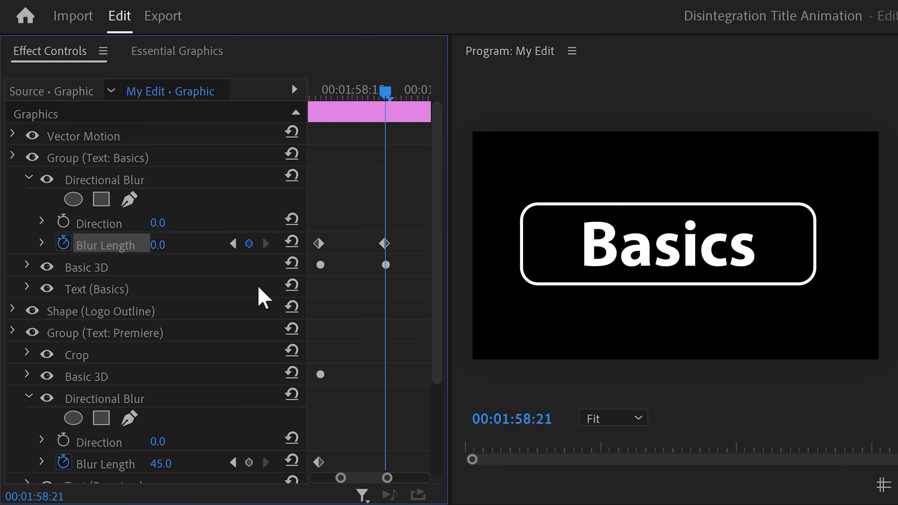
right_click(383, 244)
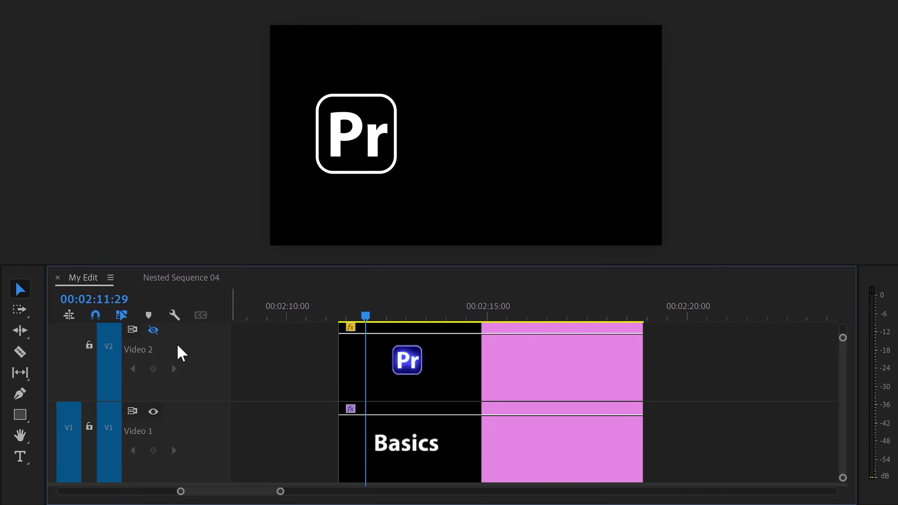
Re-enable the Video 2 track and add opacity fade keyframes to the Pr logo clip.
left_click(153, 330)
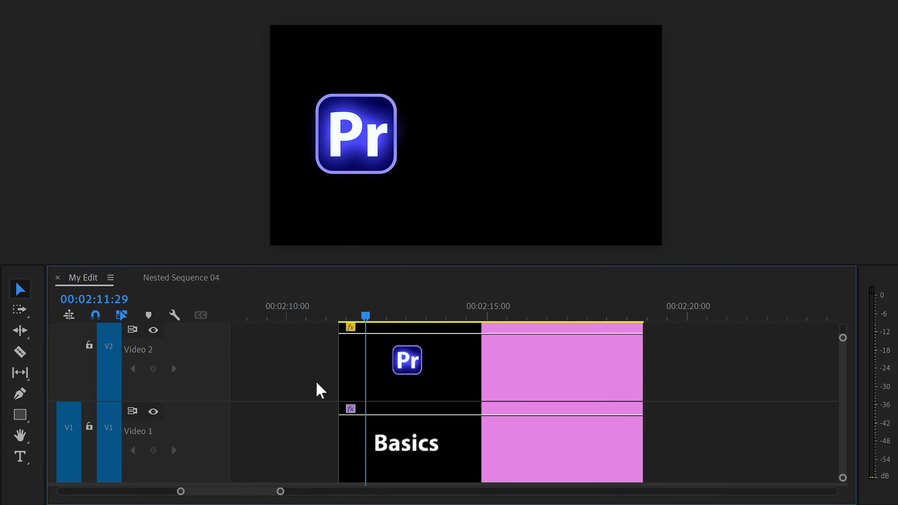
key("ctrl")
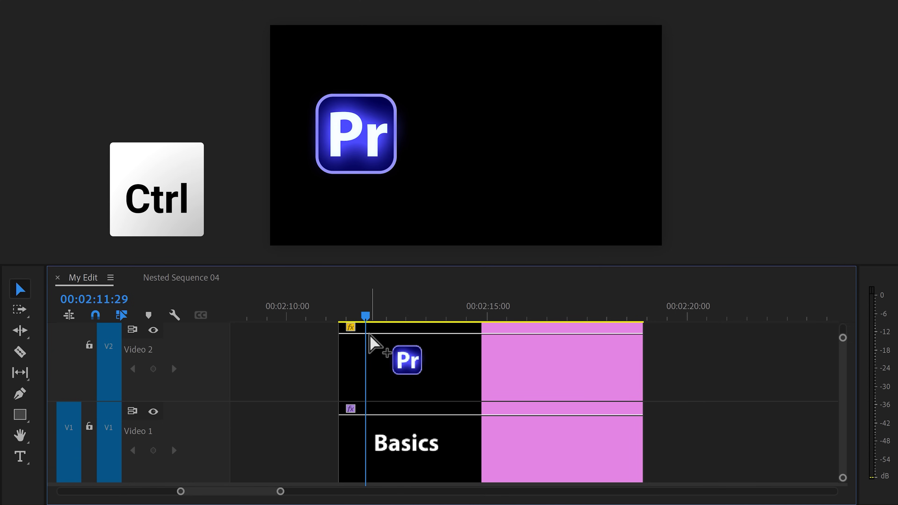
left_click(370, 343, "ctrl")
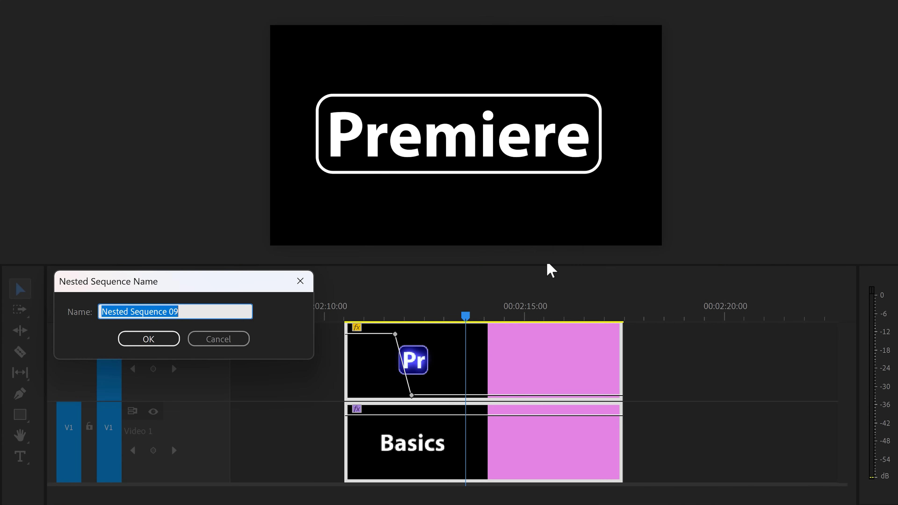
Name the nested sequence 'Animation or something' and apply a Transform effect to the nested clip.
type("Animation or something")
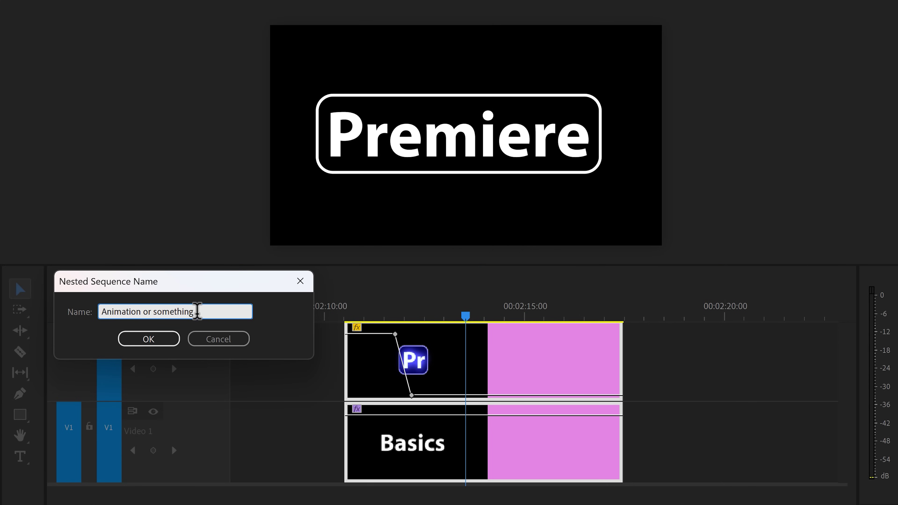
left_click(150, 340)
key("shift+7")
type("Transform")
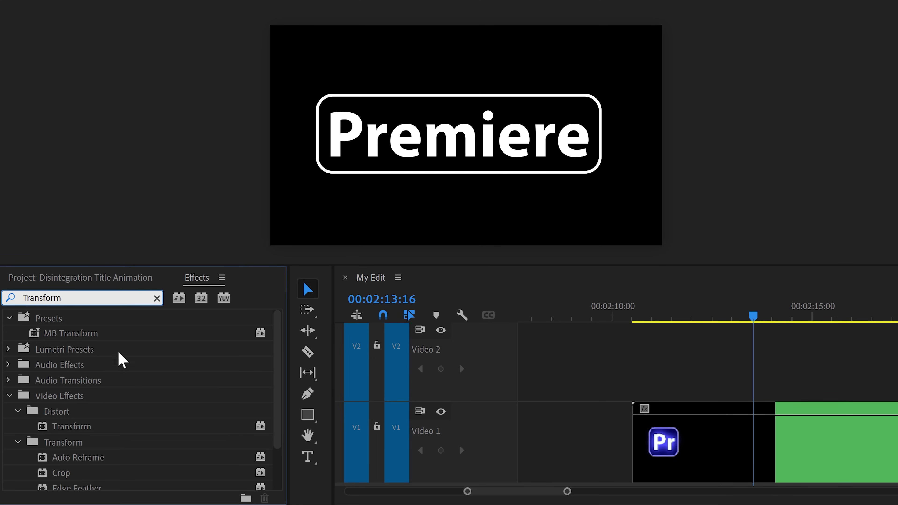
left_click_drag(71, 426, 432, 441)
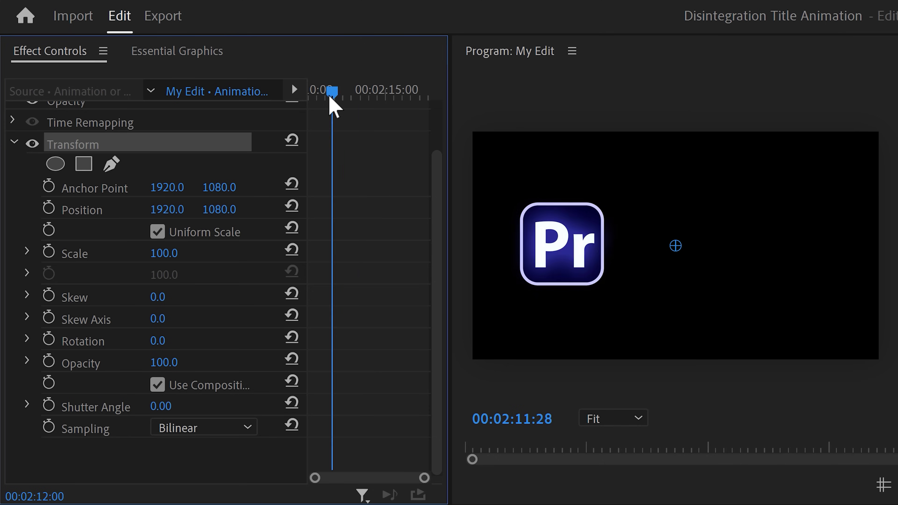
left_click_drag(331, 93, 325, 93)
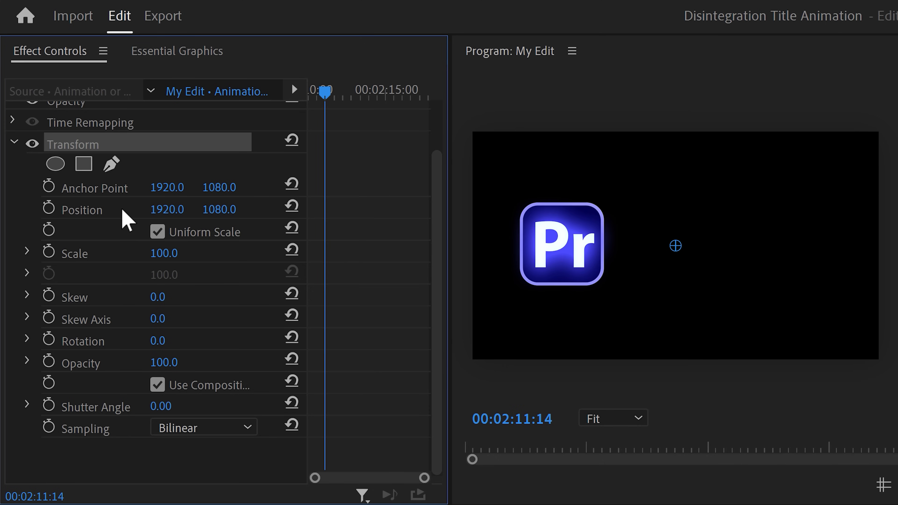
Set Transform Position X to 2977 and keyframe Position and Rotation at the resting pose.
left_click_drag(166, 209, 354, 209)
left_click(48, 207)
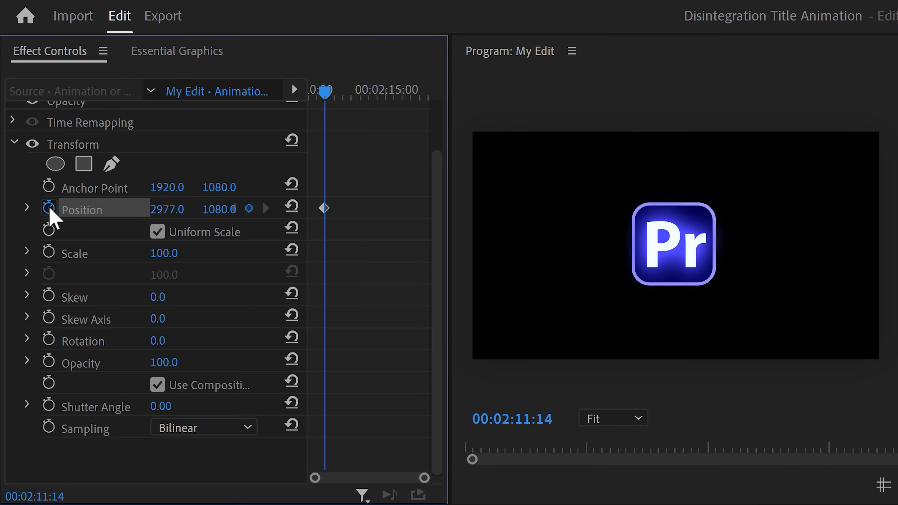
left_click(48, 339)
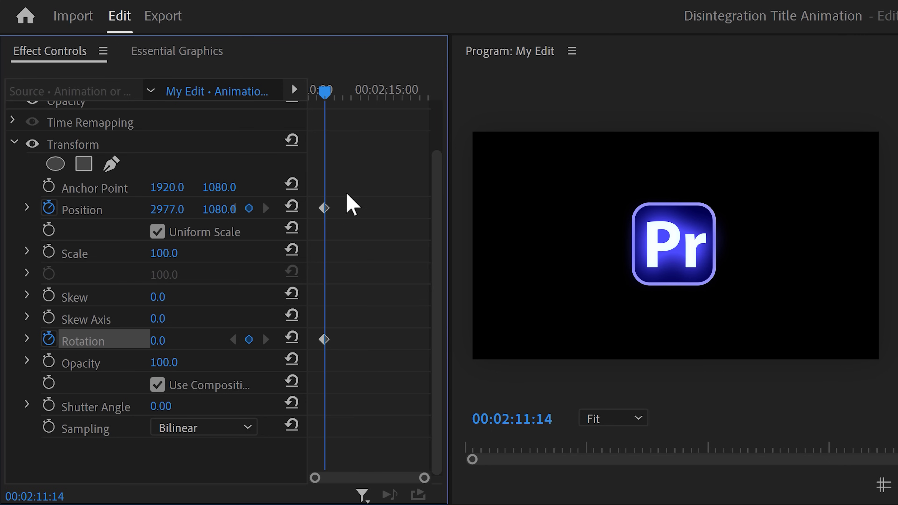
At 00:02:10:20 set Position Y 2699 and Rotation -50°, then Ease In the resting keyframe.
left_click_drag(329, 94, 315, 94)
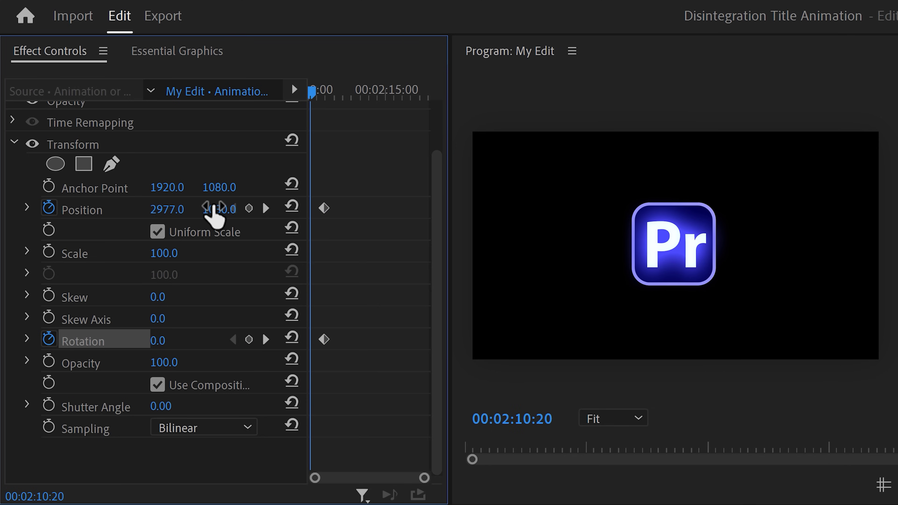
left_click_drag(214, 211, 311, 211)
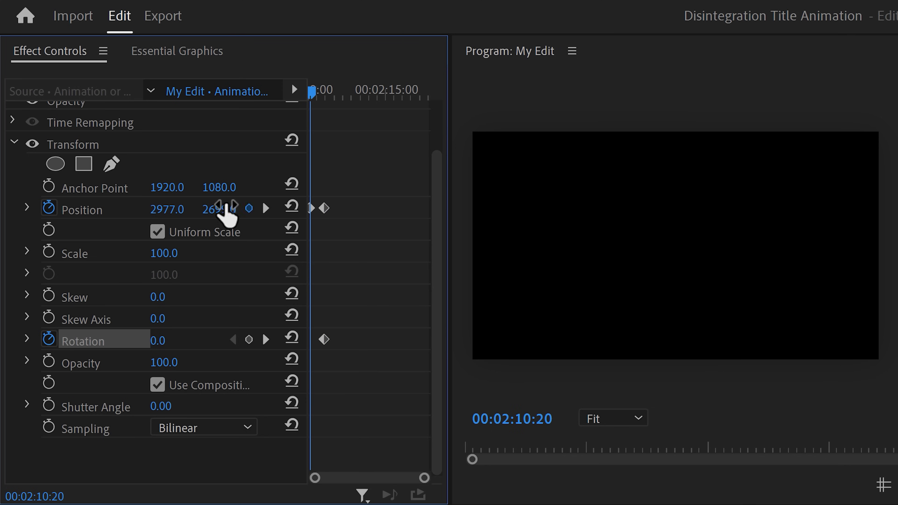
left_click(162, 340)
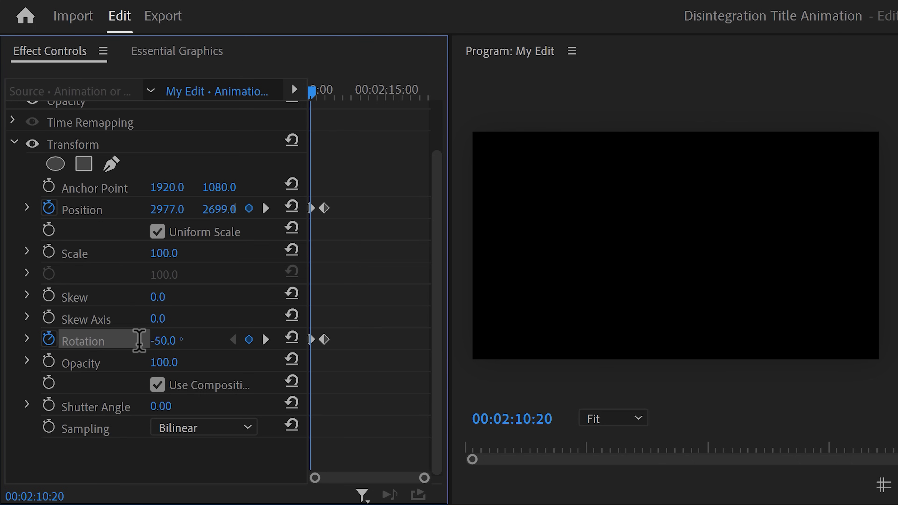
right_click(324, 209)
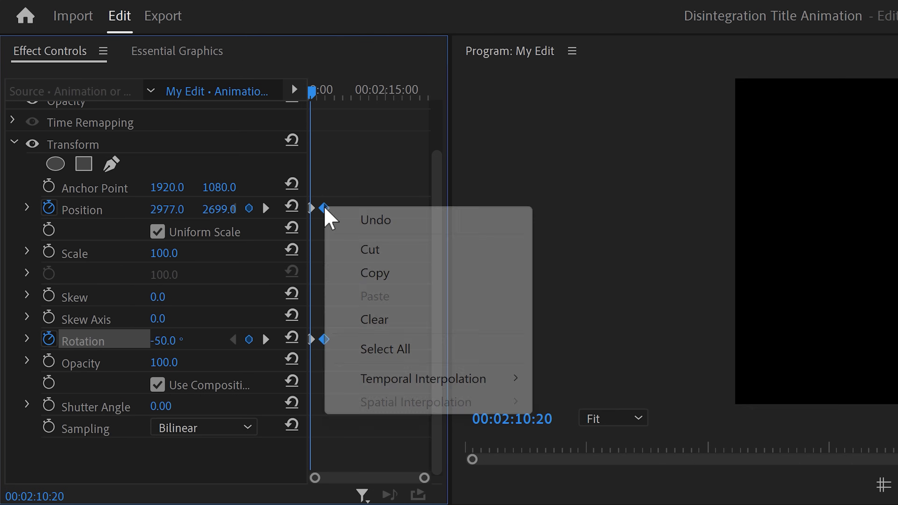
mouse_move(435, 380)
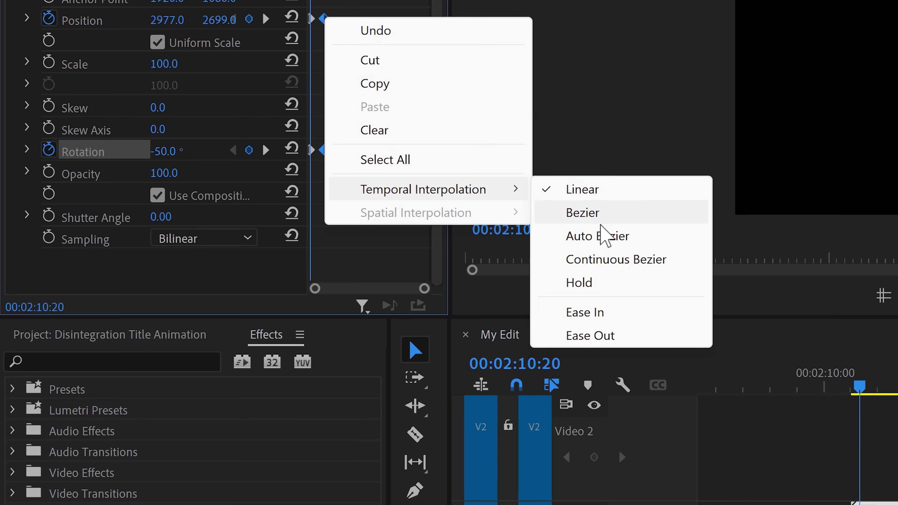
left_click(601, 312)
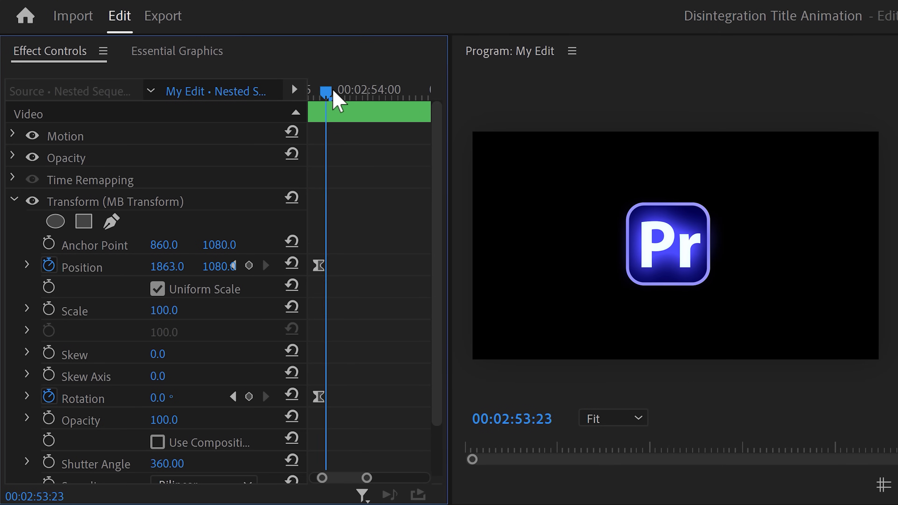
Keyframe the logo sliding left to X 857 at 00:02:54:06, easing out of the first keyframe.
left_click_drag(332, 92, 347, 92)
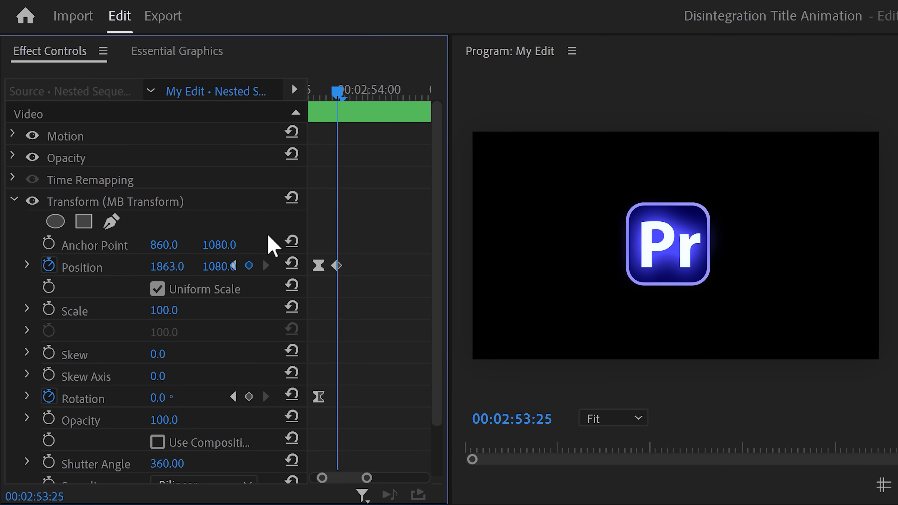
left_click_drag(342, 94, 416, 82)
left_click_drag(167, 266, 257, 314)
right_click(338, 267)
mouse_move(404, 373)
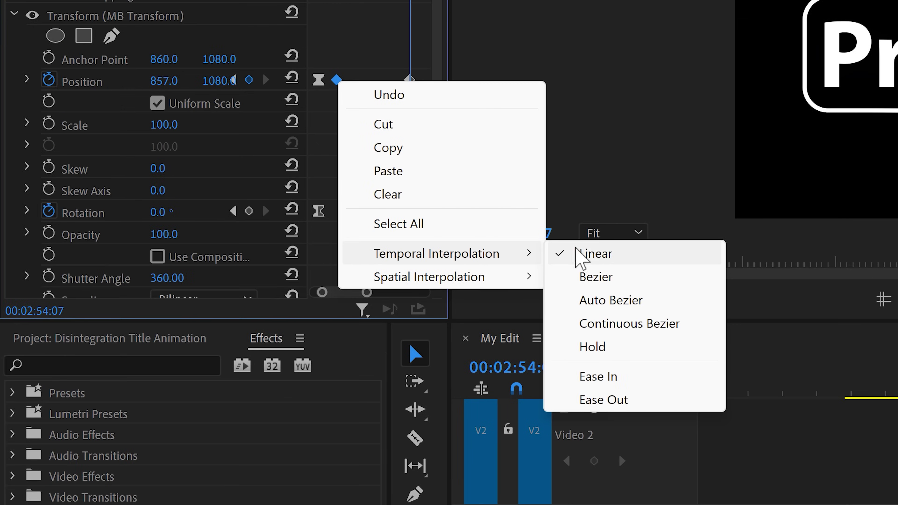
left_click(527, 490)
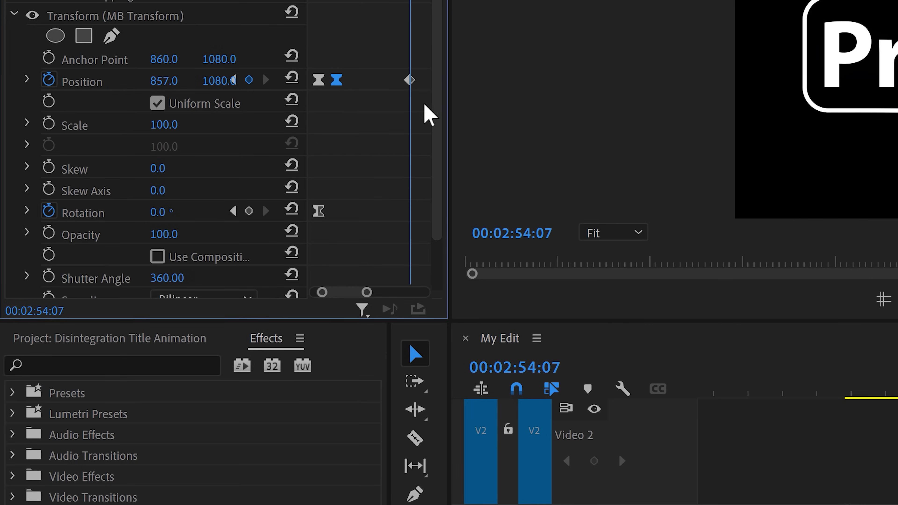
right_click(410, 80)
mouse_move(543, 199)
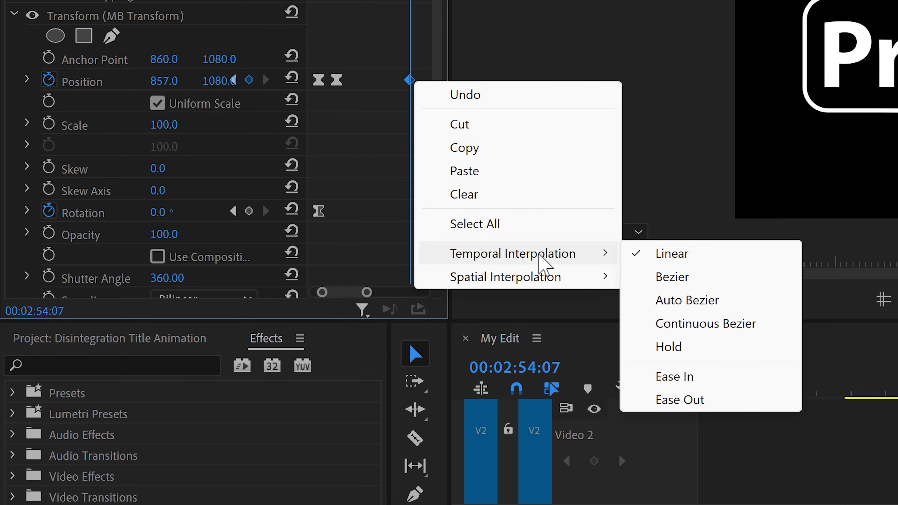